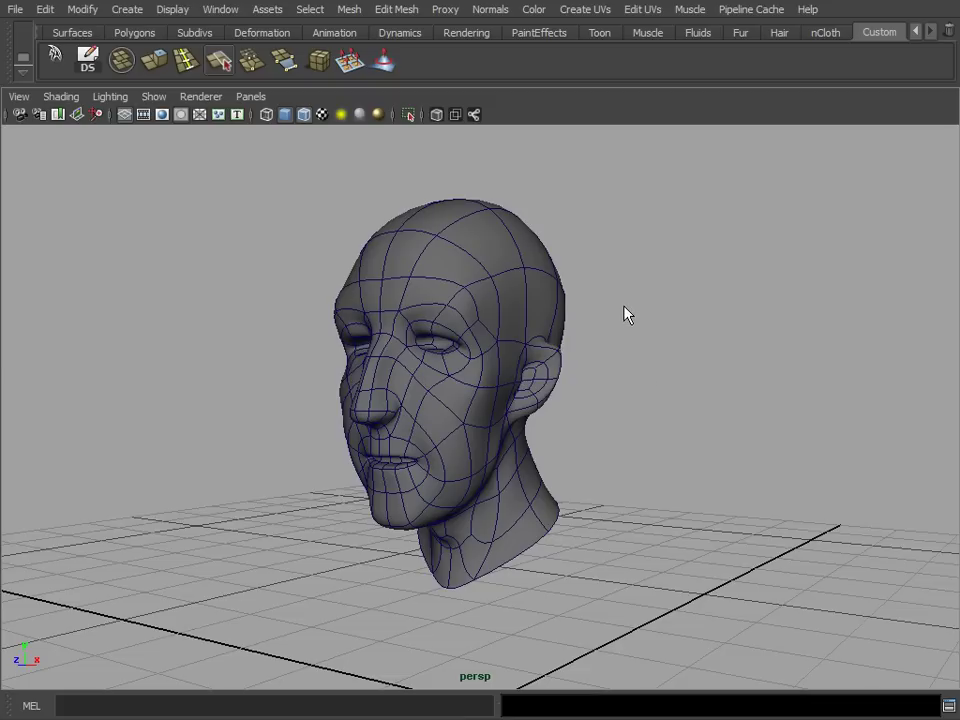
left_click_drag(625, 332, 514, 386, "alt")
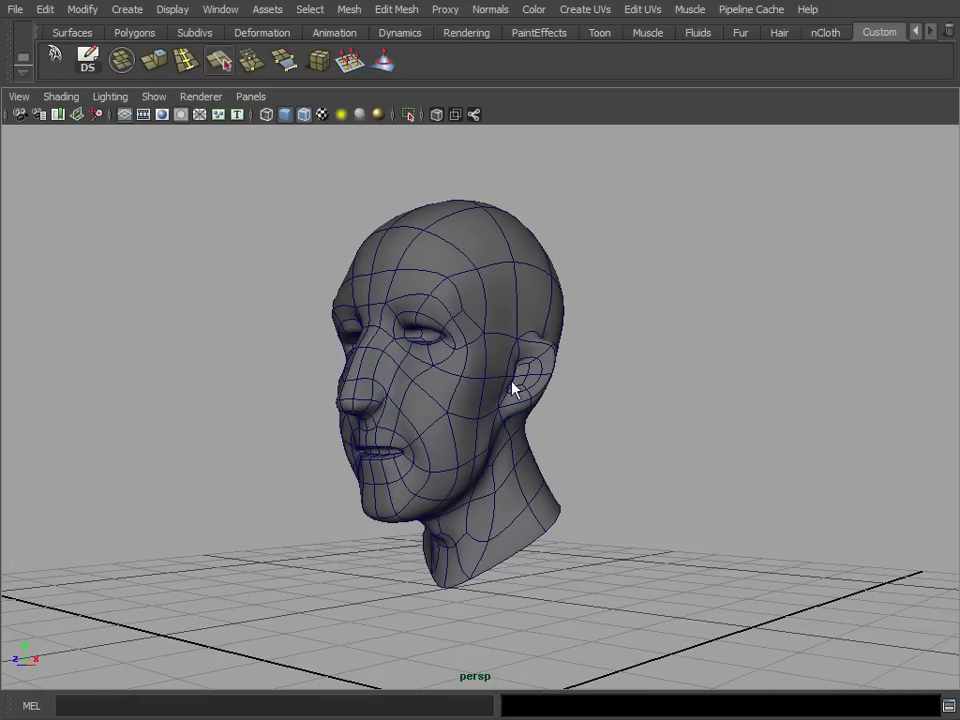
left_click_drag(612, 360, 519, 333, "alt")
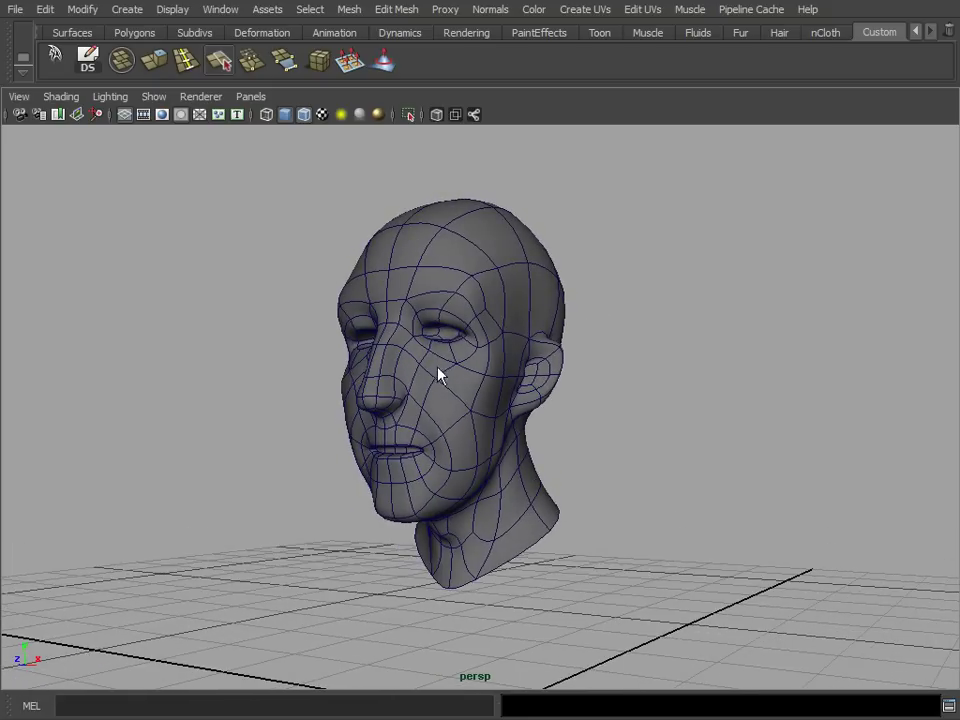
left_click_drag(583, 358, 612, 353, "alt")
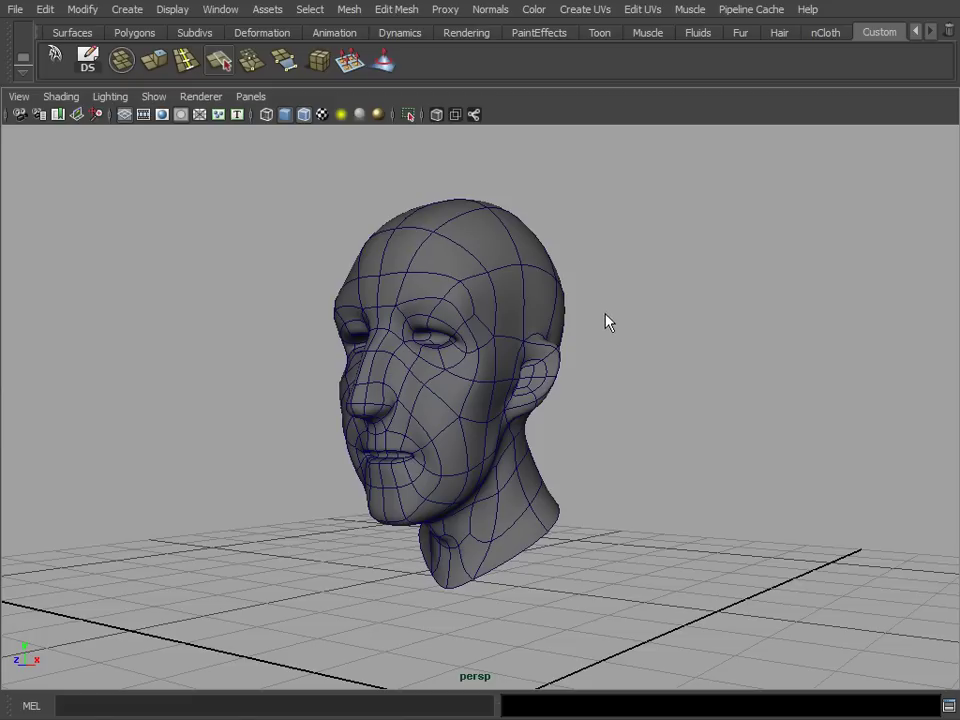
left_click(491, 384)
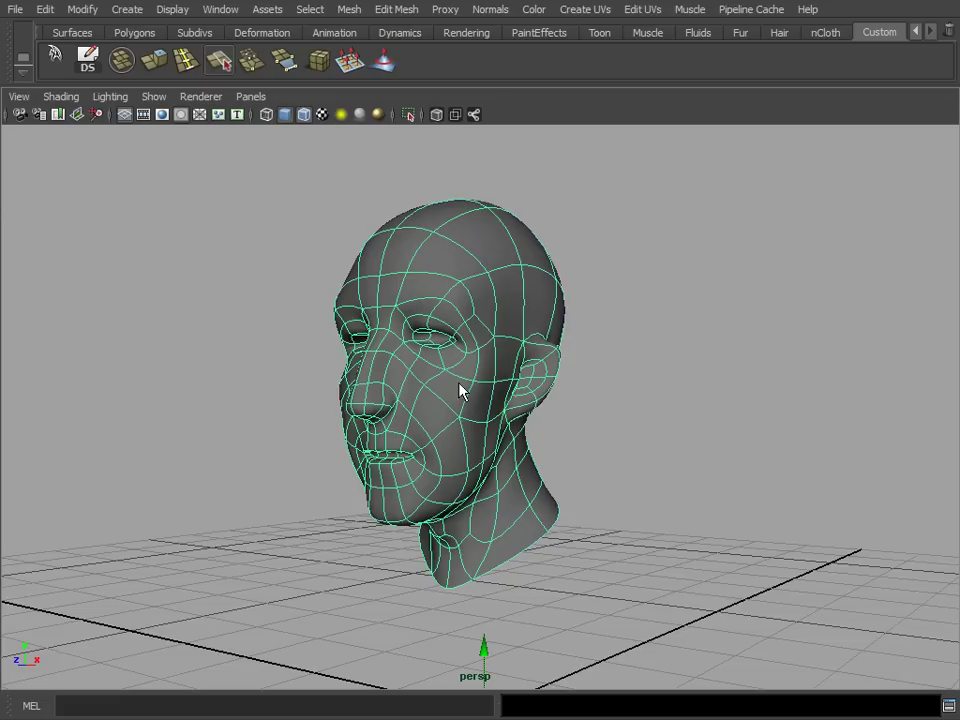
left_click(596, 332)
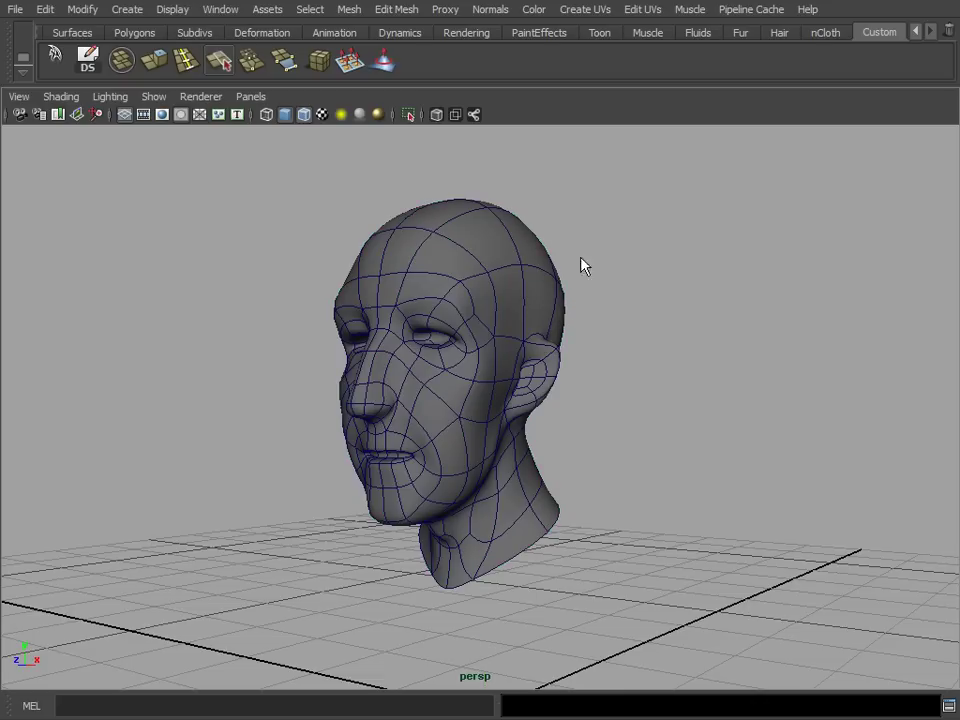
Delete the finished head model so that the scene is empty.
left_click(521, 371)
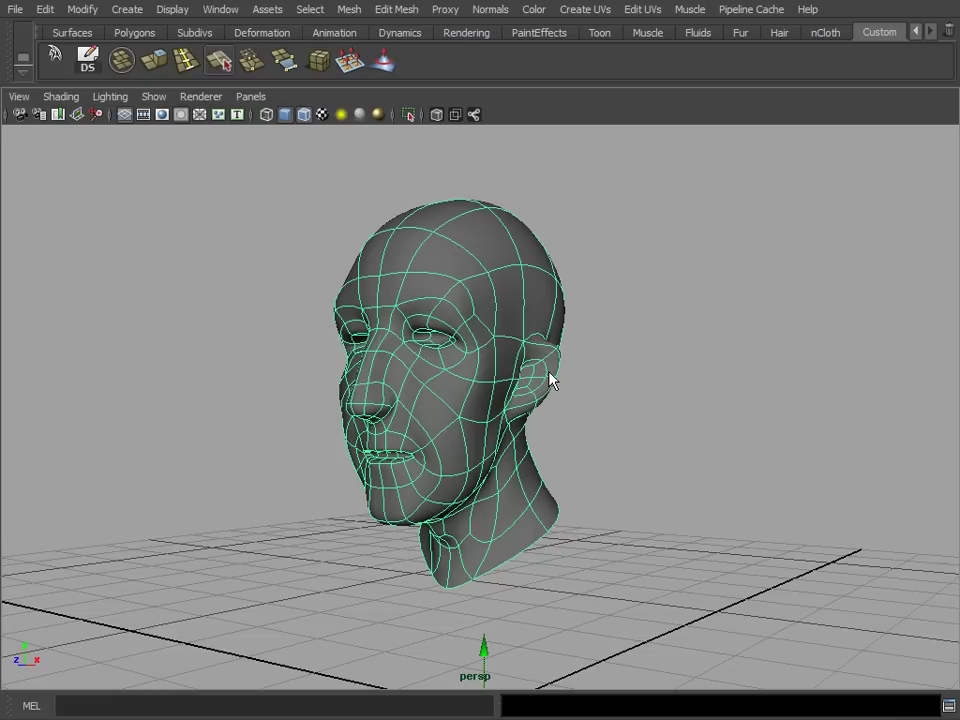
key("Delete")
left_click_drag(521, 430, 436, 424, "alt")
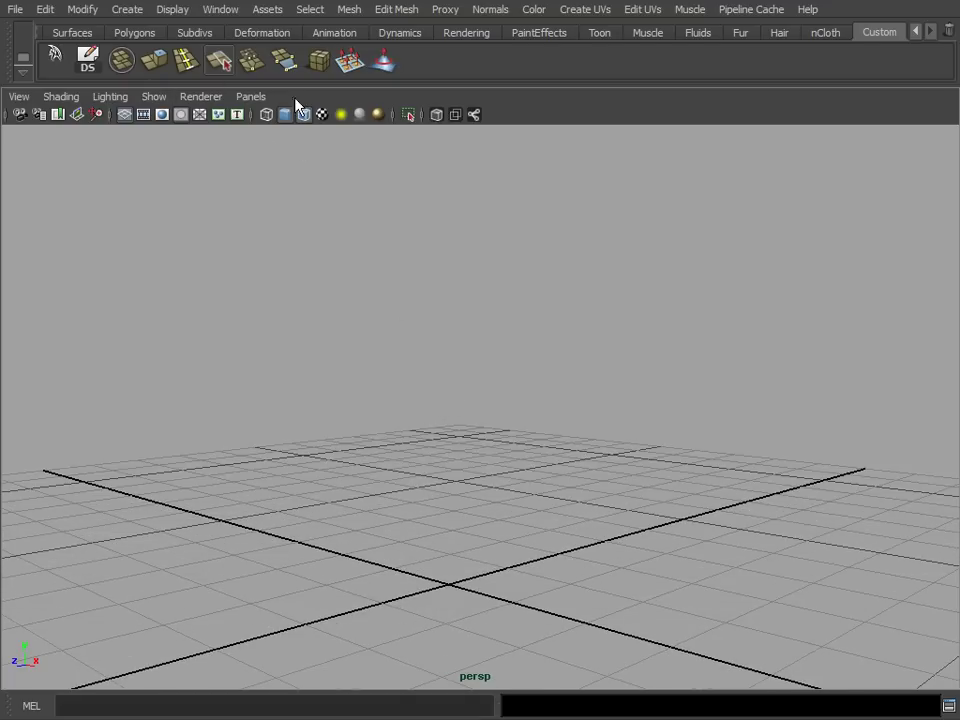
Create a polygon cube above the grid and remove the face on its inner side.
left_click(321, 64)
left_click_drag(507, 352, 530, 258, "alt")
left_click(570, 388, "ctrl")
key("ctrl+z")
key("F11")
left_click(459, 341)
left_click_drag(508, 356, 455, 432, "alt")
Select the vertices around the cube's inner side and snap them to X = 0 with the saved move command.
left_click(562, 314)
key("F9")
left_click_drag(521, 422, 456, 362, "alt")
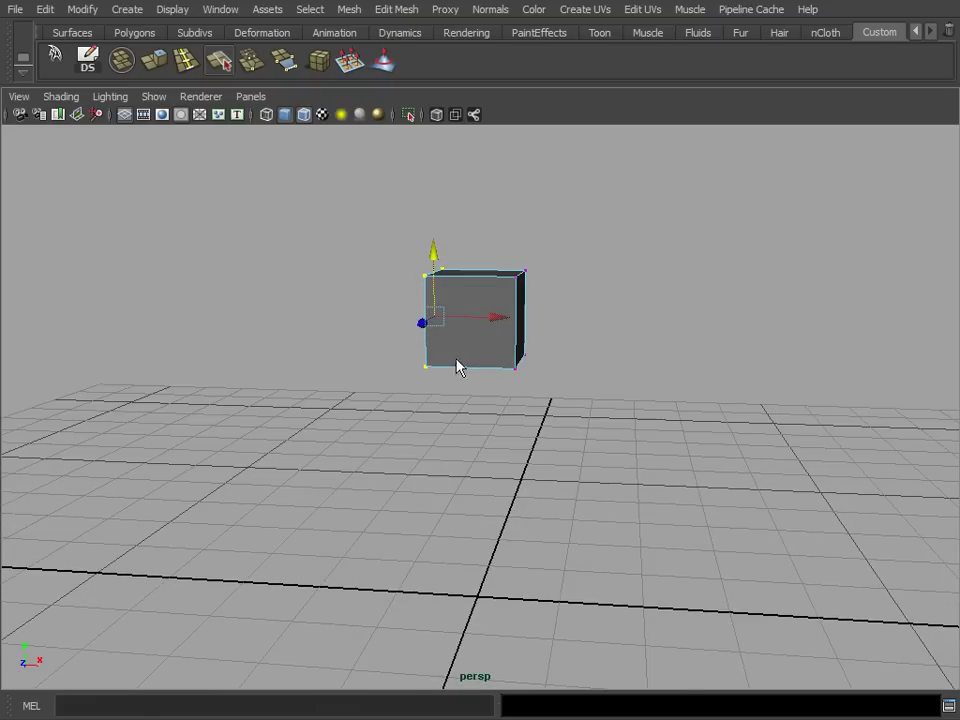
left_click(56, 61)
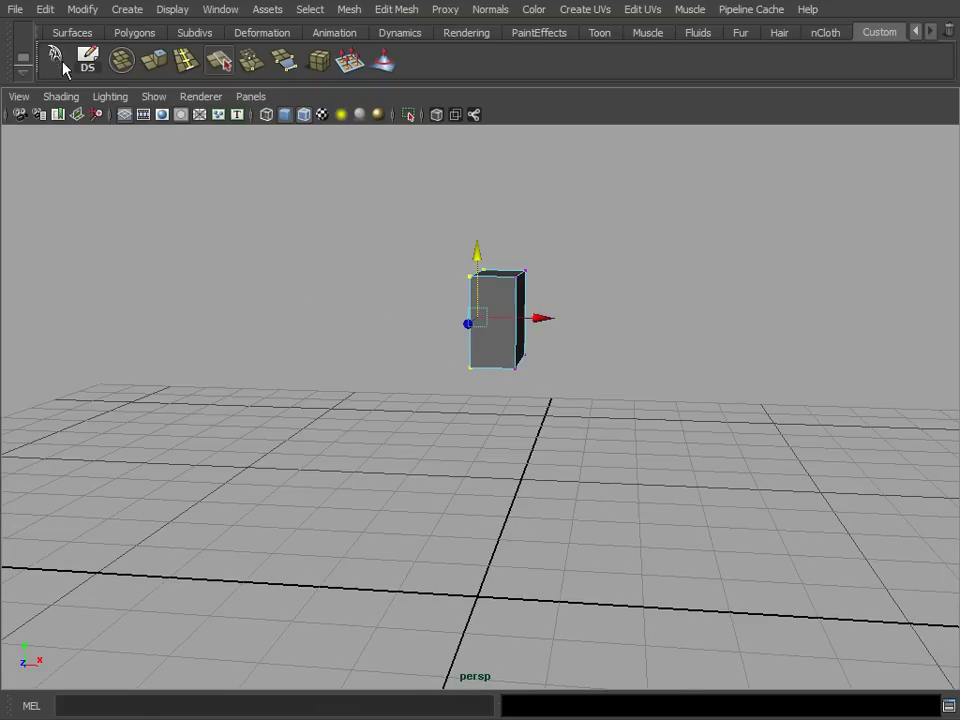
Write the MEL command "move -a -x 0;" in the command line and select its text.
left_click(169, 711)
type("move -a -x 0;")
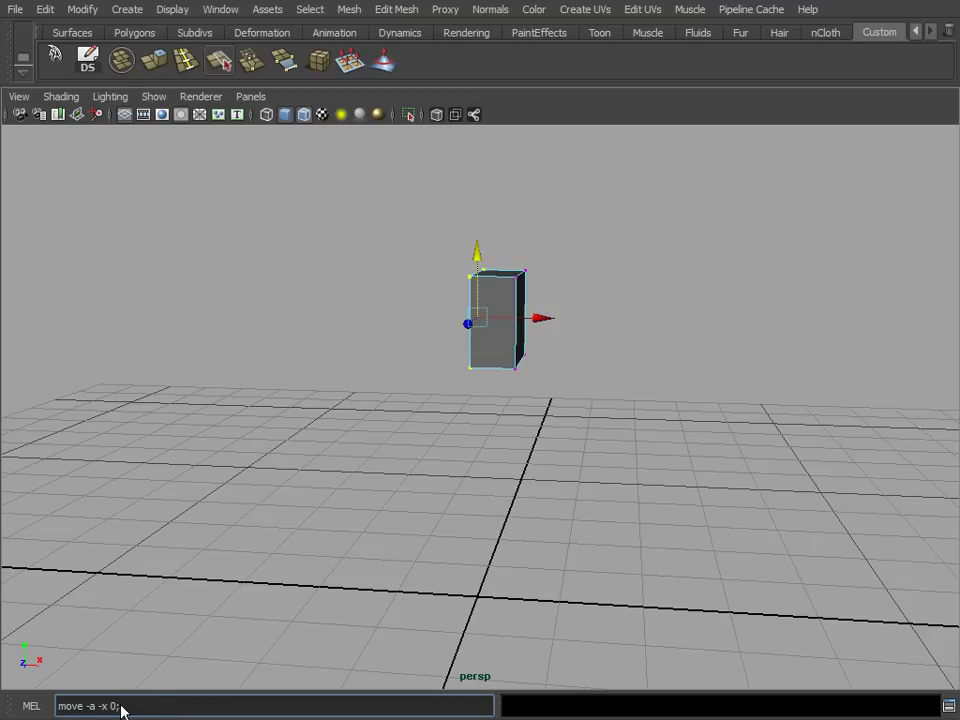
left_click_drag(121, 710, 39, 709)
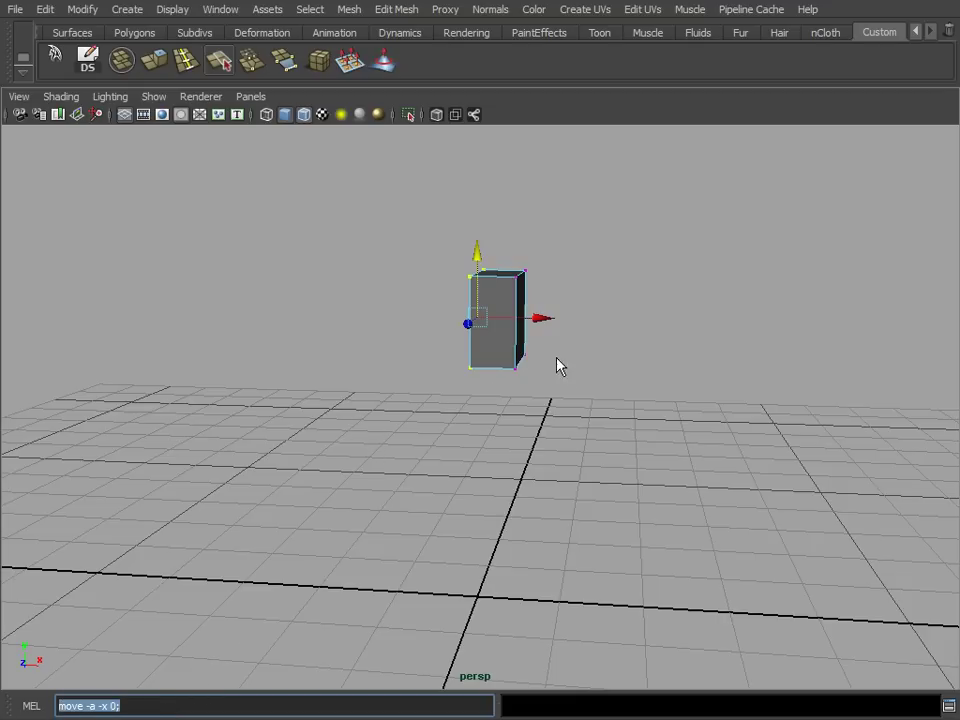
Extrude the cube's front face forward to make a second block in front of it.
left_click_drag(616, 346, 640, 340, "alt")
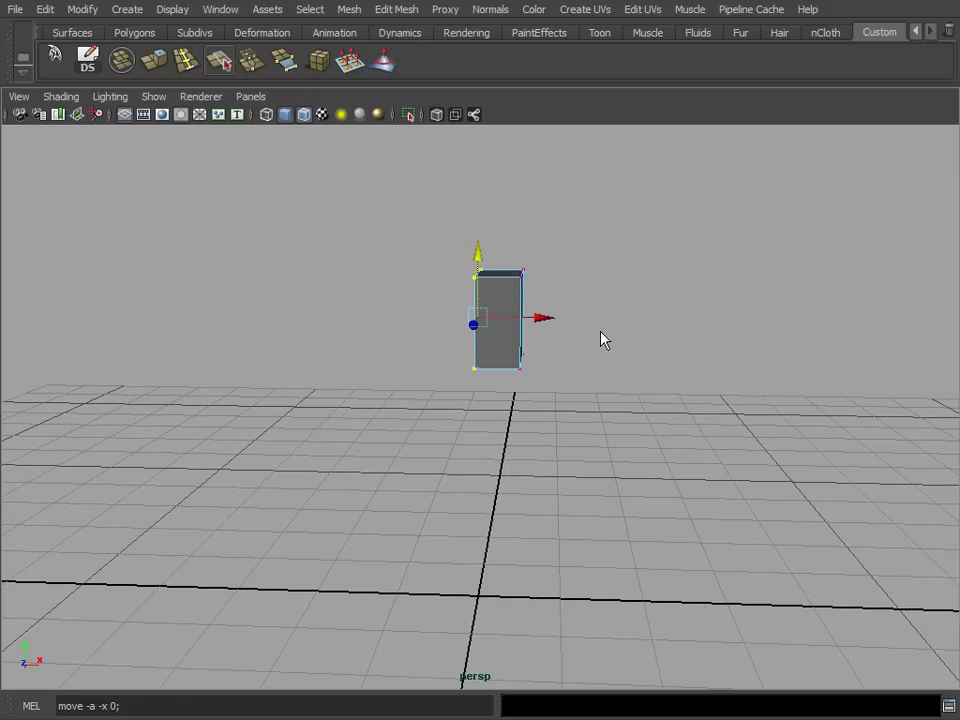
left_click_drag(605, 322, 583, 328, "alt")
left_click(442, 322)
mouse_move(468, 350)
left_mouse_down("alt")
mouse_move(459, 332)
mouse_move(470, 330)
left_mouse_up("alt")
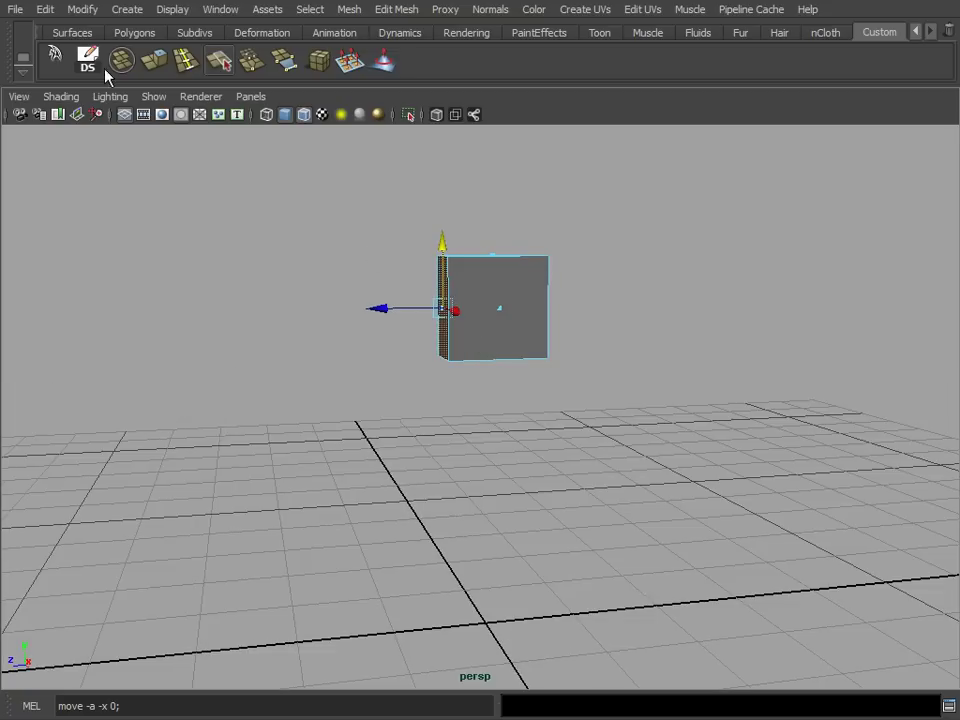
left_click(153, 60)
left_click_drag(520, 385, 492, 349, "alt")
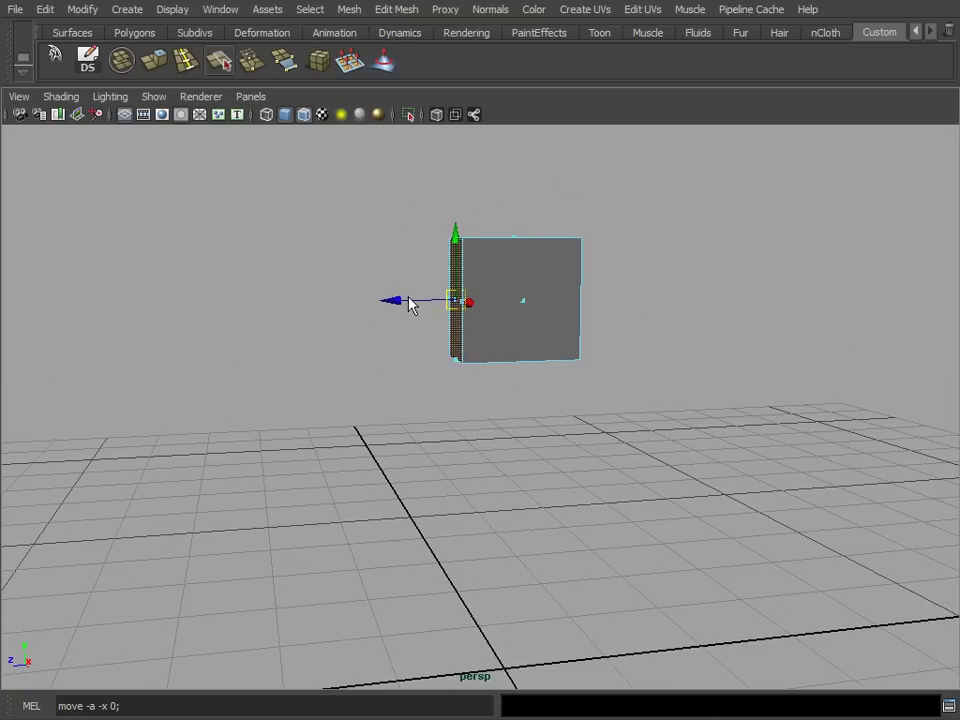
left_click_drag(408, 299, 302, 299)
left_click_drag(461, 402, 416, 406, "alt")
Extrude the bottom face of the front block downward to form the lower part of the face.
left_click(399, 350)
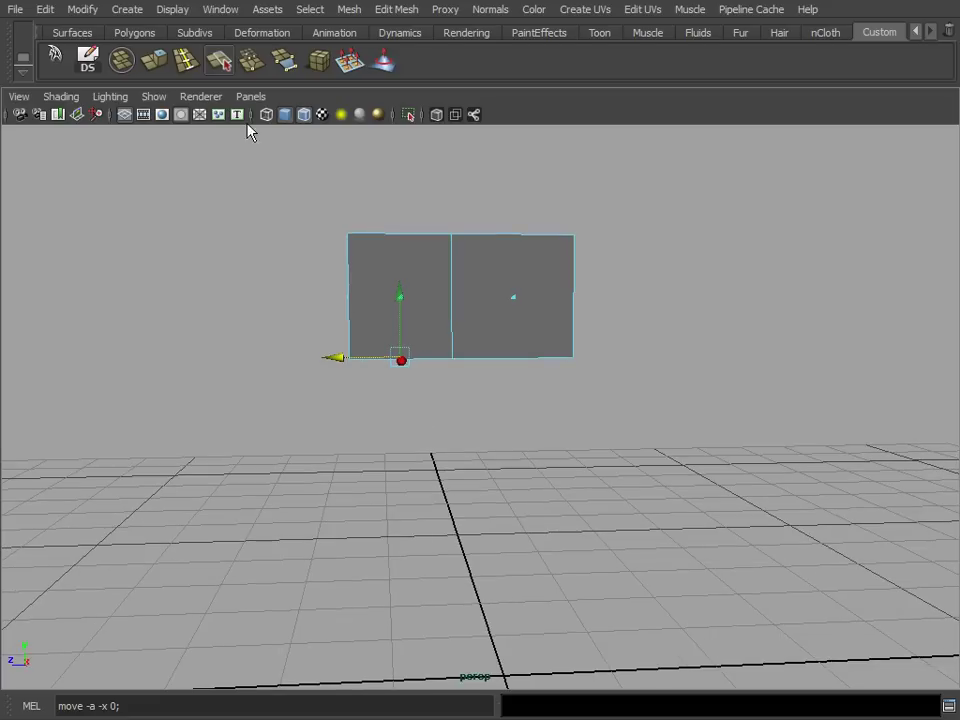
left_click(160, 56)
key("w")
left_click_drag(401, 306, 718, 306)
left_click(638, 284)
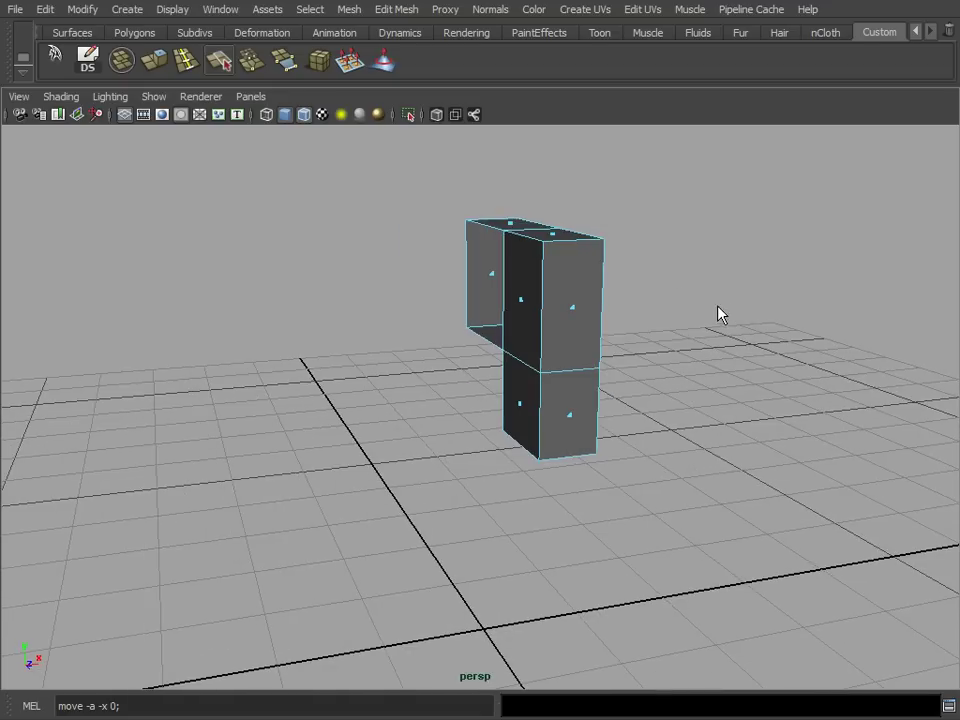
Delete the two inner side faces left on the centre plane by the extrusions.
left_click(528, 305)
key("Delete")
left_click(522, 405)
key("Delete")
Insert edge loops through the half-head block to add a column beside the centre line.
left_click_drag(630, 386, 500, 330, "alt")
left_click(187, 62)
left_click_drag(636, 294, 486, 266, "alt")
left_click_drag(519, 364, 431, 309, "alt")
Raise the front vertices along the horizontal edge that divides the front block.
key("w")
left_click_drag(440, 377, 270, 332, "alt")
left_click_drag(341, 272, 338, 241)
left_click(392, 338)
left_click_drag(394, 279, 398, 252)
left_click_drag(443, 281, 528, 312, "alt")
Move the outline vertices in the side view to shape the profile of the face and skull.
key("space")
key("space")
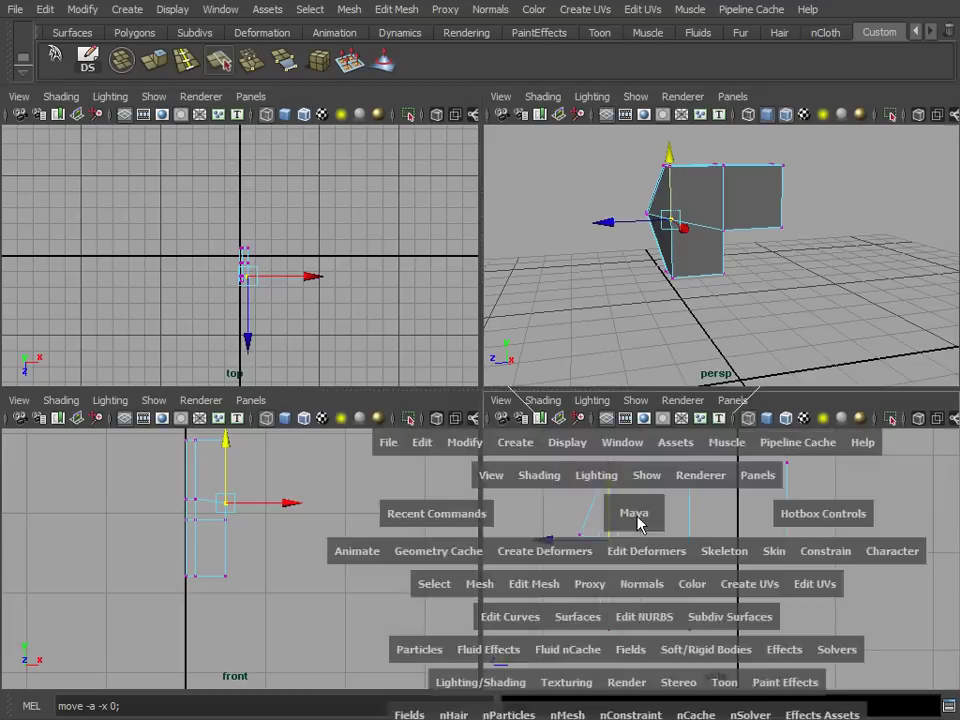
left_click(471, 295)
left_click_drag(469, 236, 467, 133)
left_click(667, 293)
left_click_drag(669, 295, 663, 266)
left_click_drag(655, 487, 653, 498)
left_click_drag(666, 489, 623, 481)
left_click_drag(672, 250, 648, 261)
key("space")
key("space")
Move the upper and back vertices in the perspective view to round the crown of the skull.
left_click_drag(692, 302, 487, 243, "alt")
left_click(533, 142)
left_click_drag(543, 172, 602, 182, "alt")
left_click_drag(675, 255, 591, 227, "alt")
left_click(437, 312)
left_click(502, 148)
left_click_drag(577, 150, 326, 298)
Reposition the underside vertices at the inner corner between the jaw and the back of the skull.
left_click_drag(372, 256, 407, 332, "alt")
left_click(401, 327)
left_click(488, 297)
left_click_drag(488, 297, 444, 418, "alt")
left_click(461, 413)
left_click(424, 468)
left_click_drag(388, 466, 343, 456)
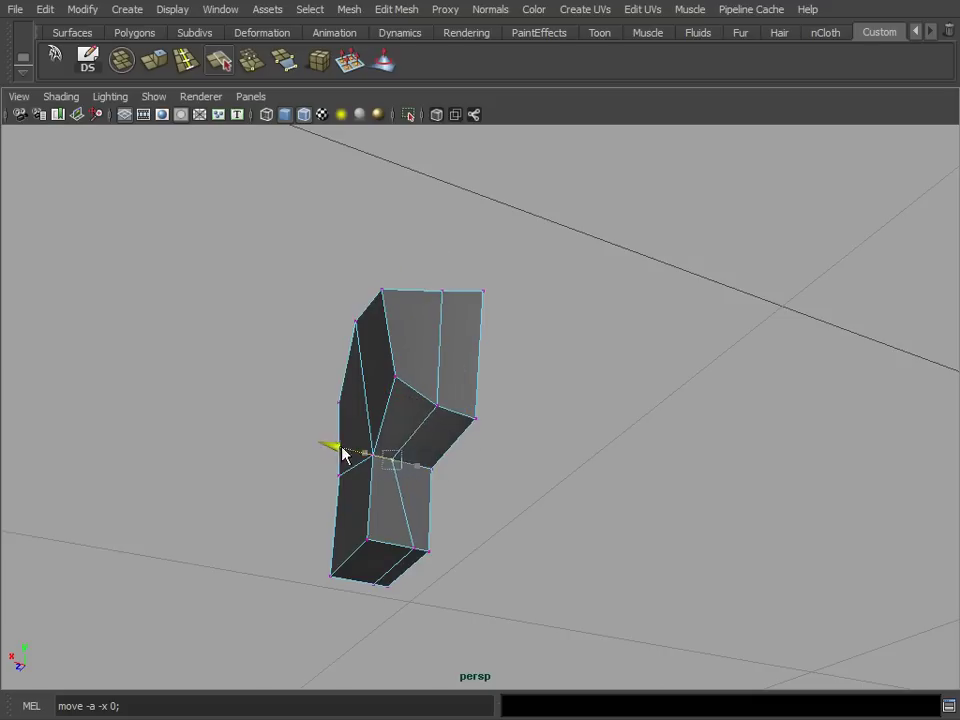
left_click_drag(435, 469, 489, 422, "alt")
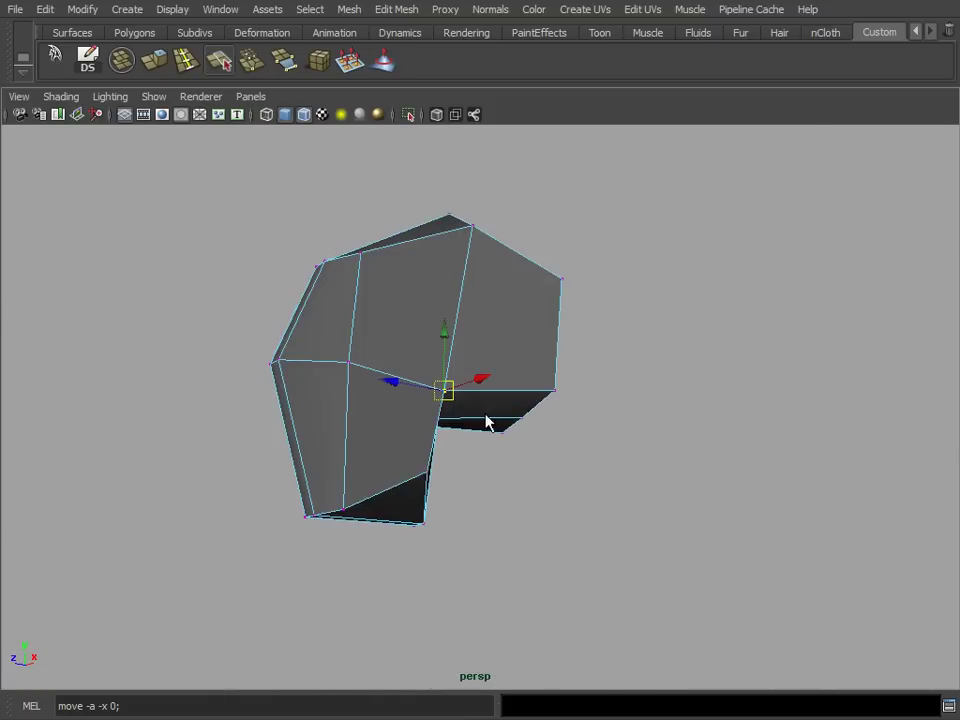
Move the jaw's lower corner vertex and the side vertex above it to shape the lower face.
left_click(337, 512)
left_click_drag(303, 504, 386, 462)
left_click(338, 393)
left_click_drag(340, 398, 472, 386, "alt")
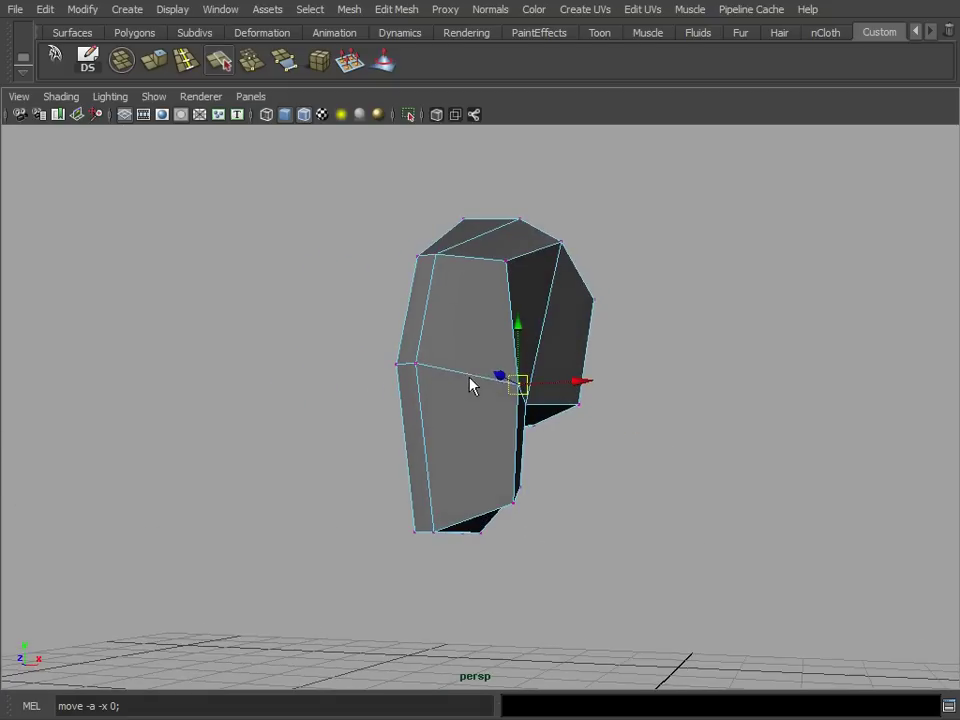
Turn on the smooth mesh preview for the half head and select it as an object.
key("3")
left_click_drag(639, 431, 527, 411, "alt")
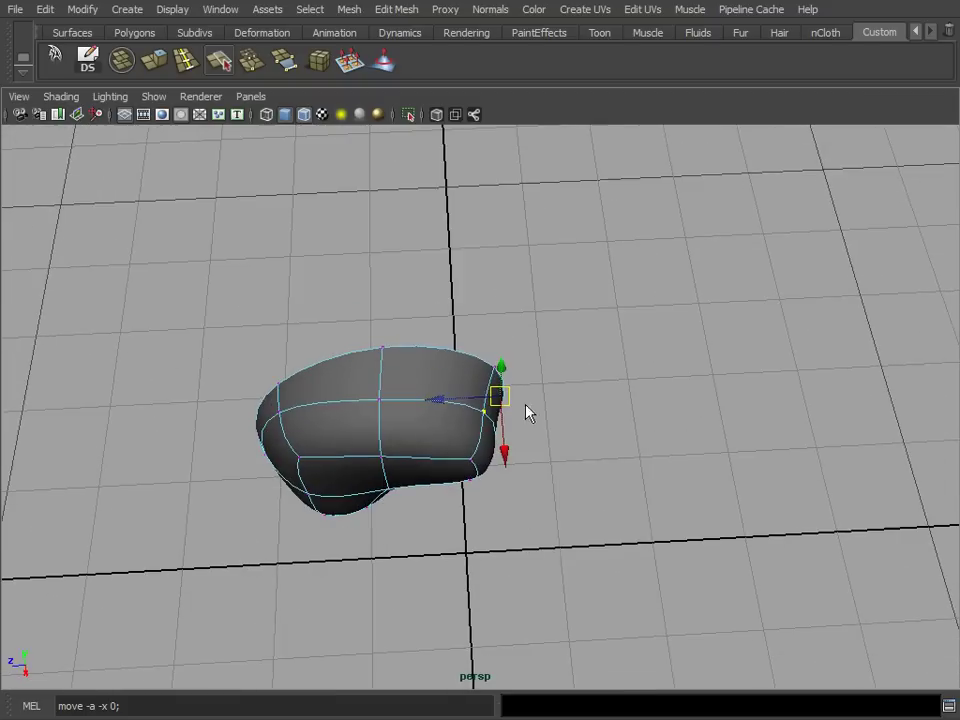
left_click_drag(456, 401, 591, 336, "alt")
left_click_drag(555, 426, 666, 402, "alt")
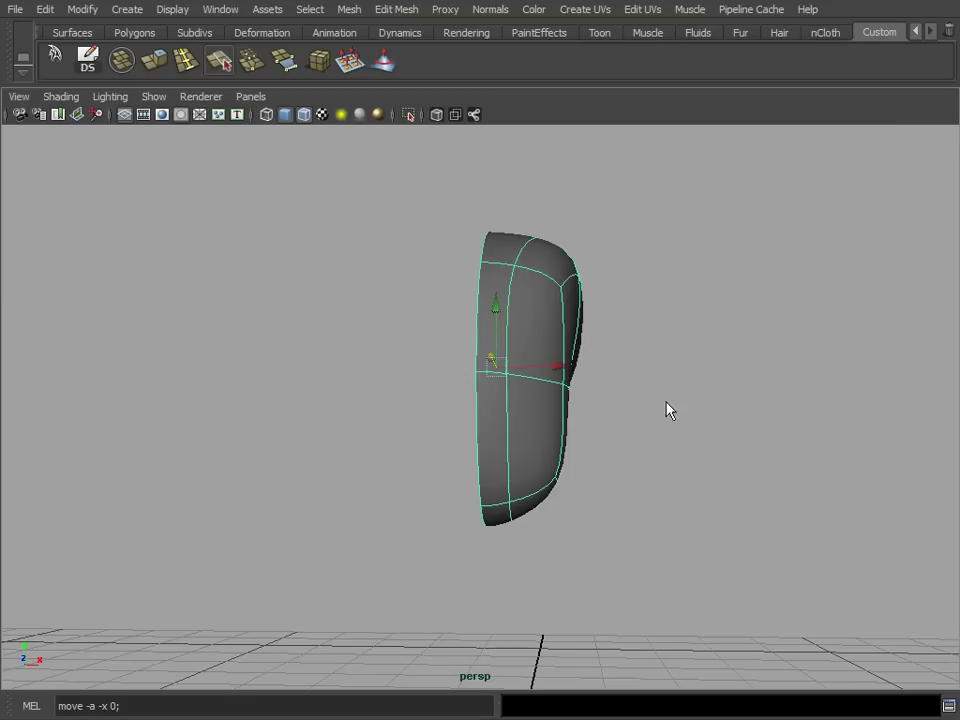
Mirror the half head with Duplicate Special as one instance with scale -1, 1, 1.
left_click(44, 10)
left_click(219, 422)
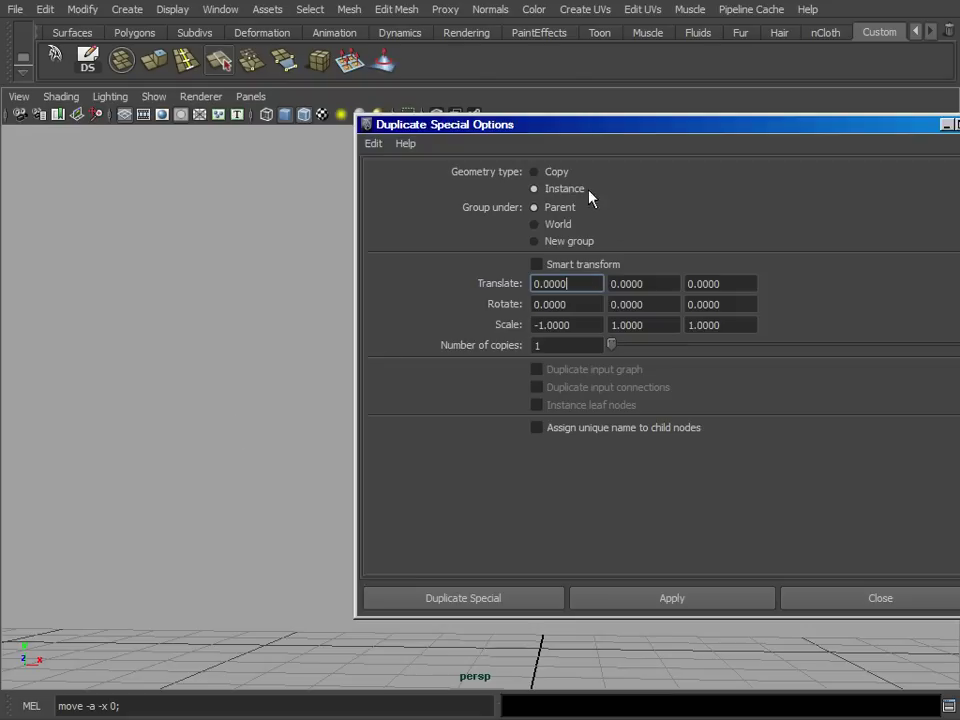
left_click(670, 602)
left_click(846, 602)
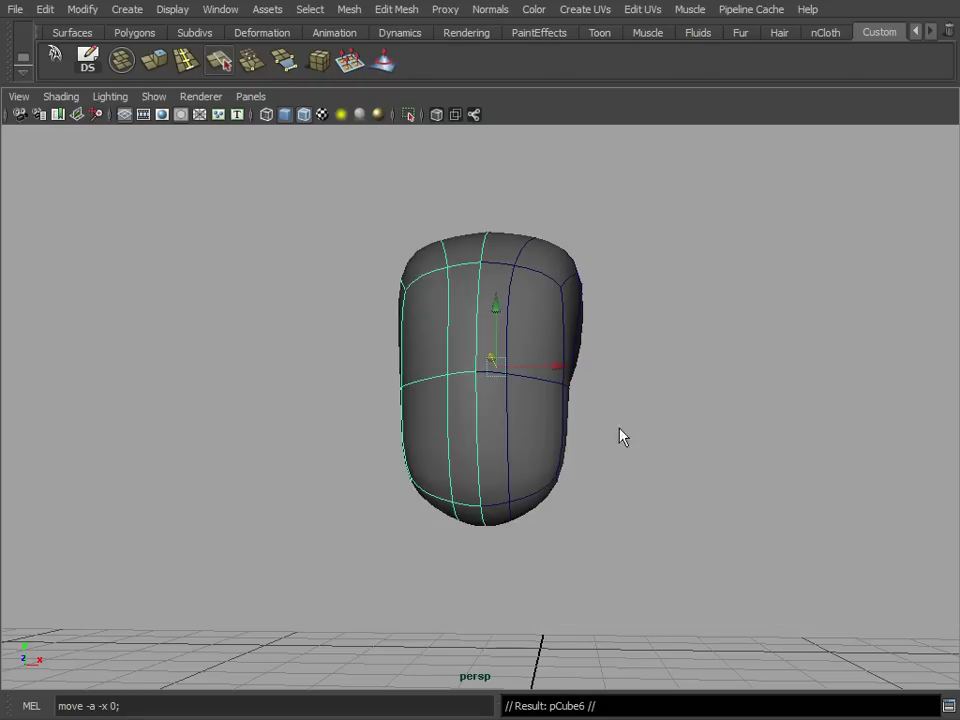
Inspect the smoothed, mirrored head from the front and side with nothing selected.
left_click(649, 320)
left_click_drag(649, 320, 627, 357, "alt")
left_click_drag(572, 403, 557, 378, "alt")
left_click(459, 364)
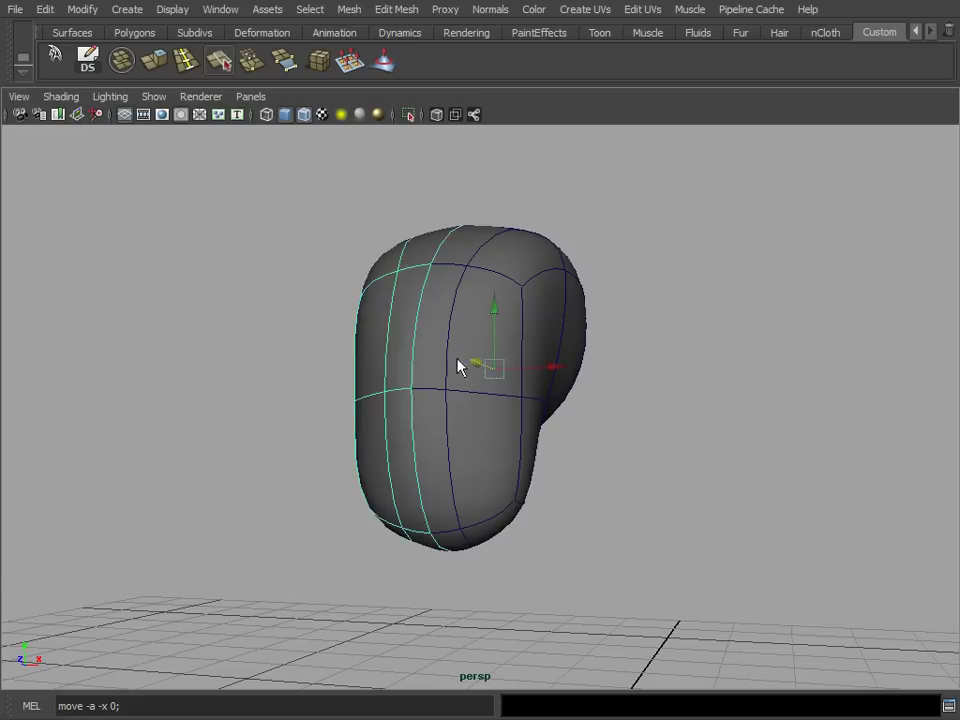
left_click_drag(459, 364, 530, 361, "alt")
left_click_drag(667, 404, 658, 378, "alt")
left_click(696, 379)
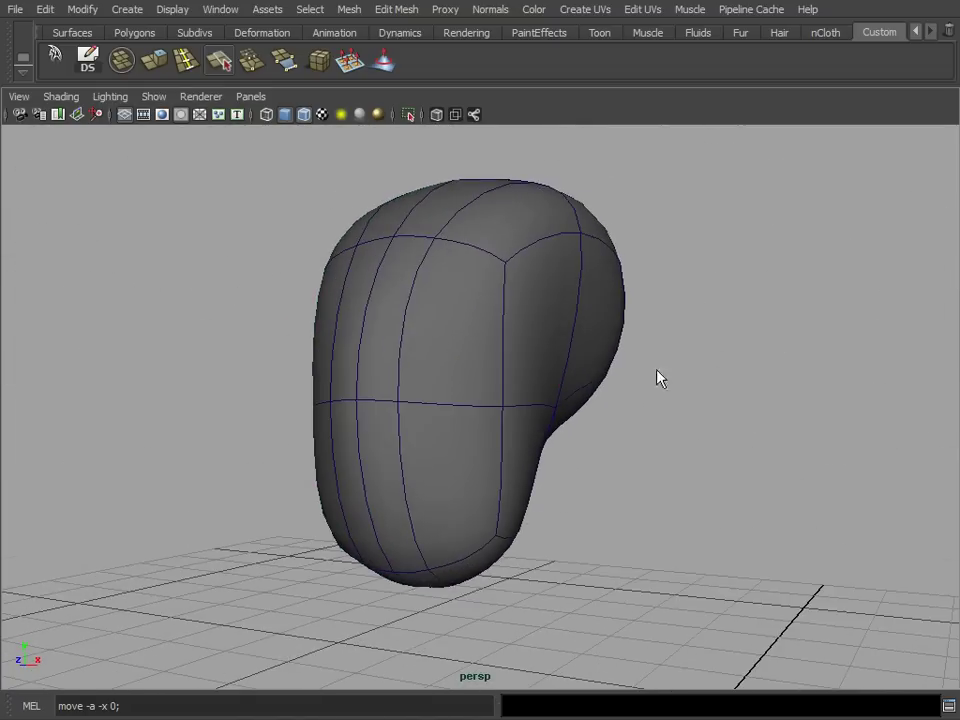
Switch the head back to its unsmoothed, low-polygon display.
left_click(561, 354)
key("1")
left_click_drag(561, 388, 268, 485, "alt")
left_click(695, 441)
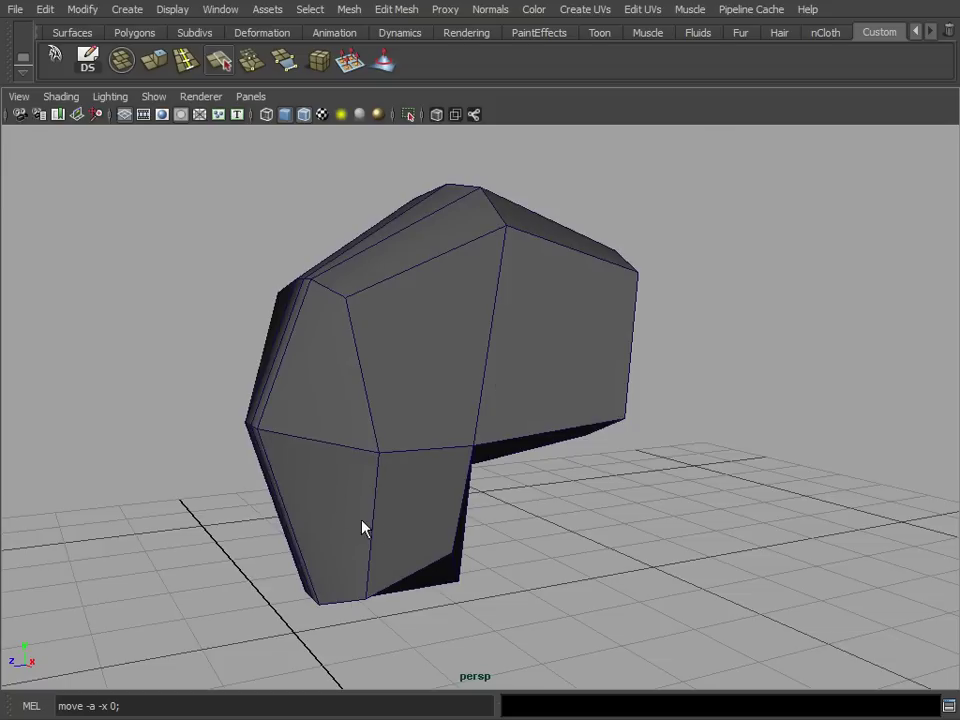
Examine the lower front faces of the head that cover the mouth area.
left_click_drag(402, 460, 382, 398, "alt")
left_click_drag(375, 394, 295, 462)
key("F11")
left_click_drag(298, 462, 412, 425, "alt")
left_click_drag(520, 408, 313, 463)
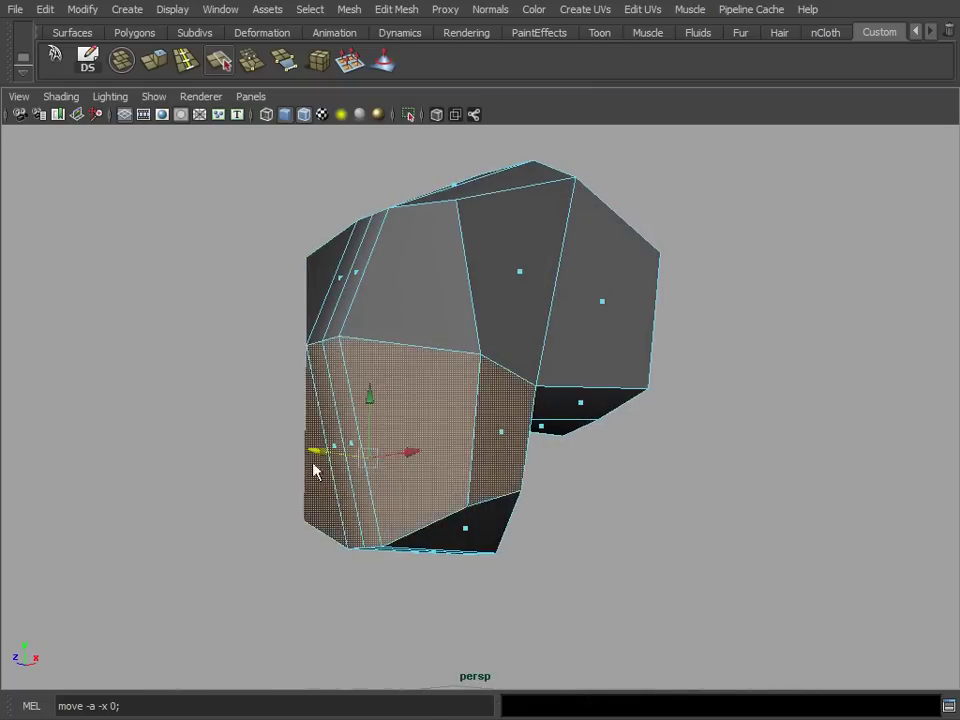
left_click_drag(500, 462, 372, 448, "alt")
left_click(324, 394)
left_click_drag(261, 461, 454, 414, "alt")
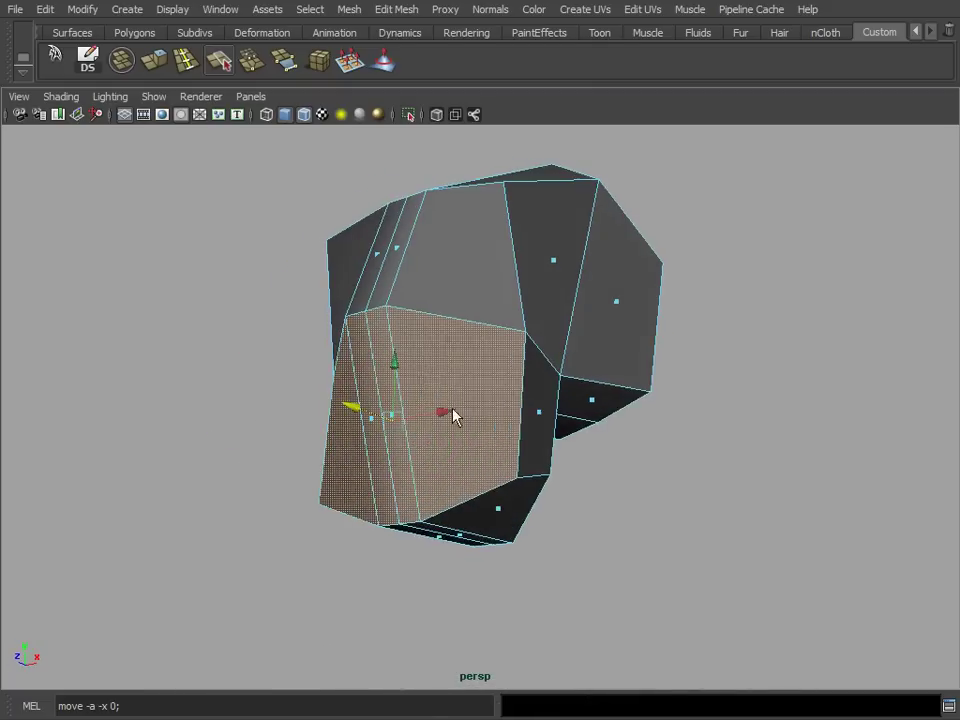
Raise the middle front vertices near the centre line to enlarge the mouth area.
left_click_drag(423, 330, 250, 392, "alt")
left_click_drag(268, 385, 277, 407, "alt")
left_click_drag(255, 350, 527, 339)
left_click(699, 534)
left_click_drag(699, 534, 664, 424, "alt")
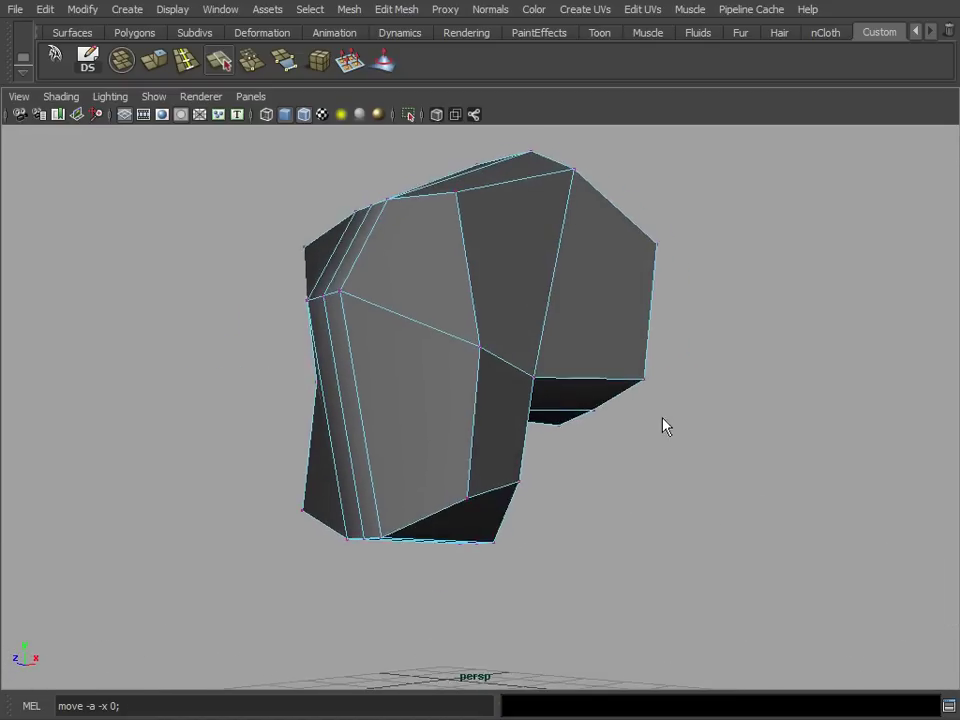
left_click(219, 60)
left_click_drag(425, 330, 472, 328, "alt")
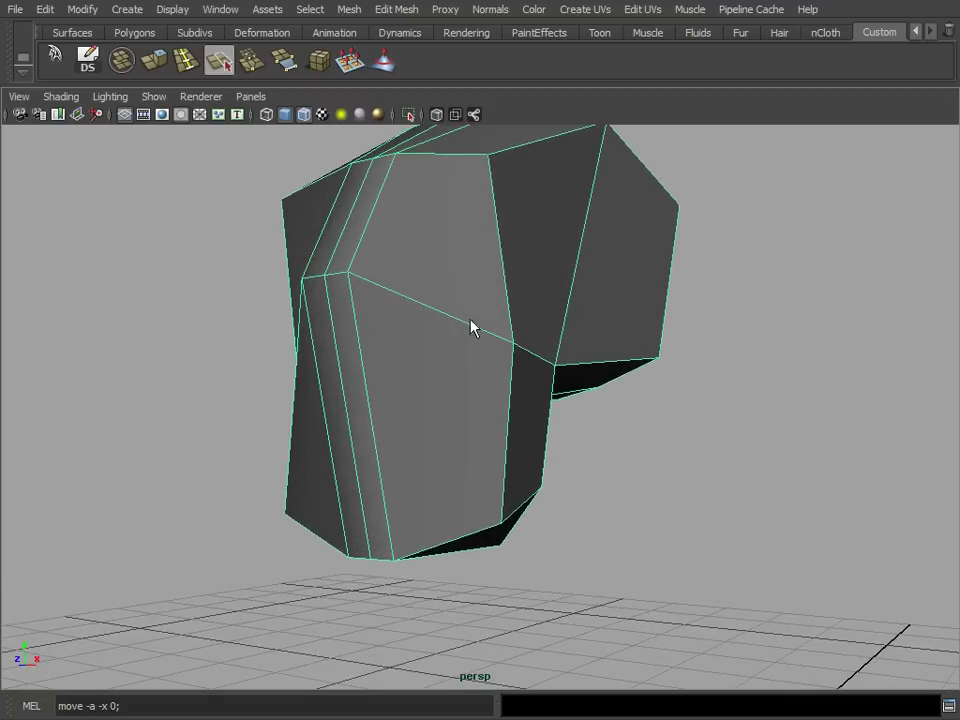
left_click(344, 371)
left_click_drag(378, 383, 456, 392, "alt")
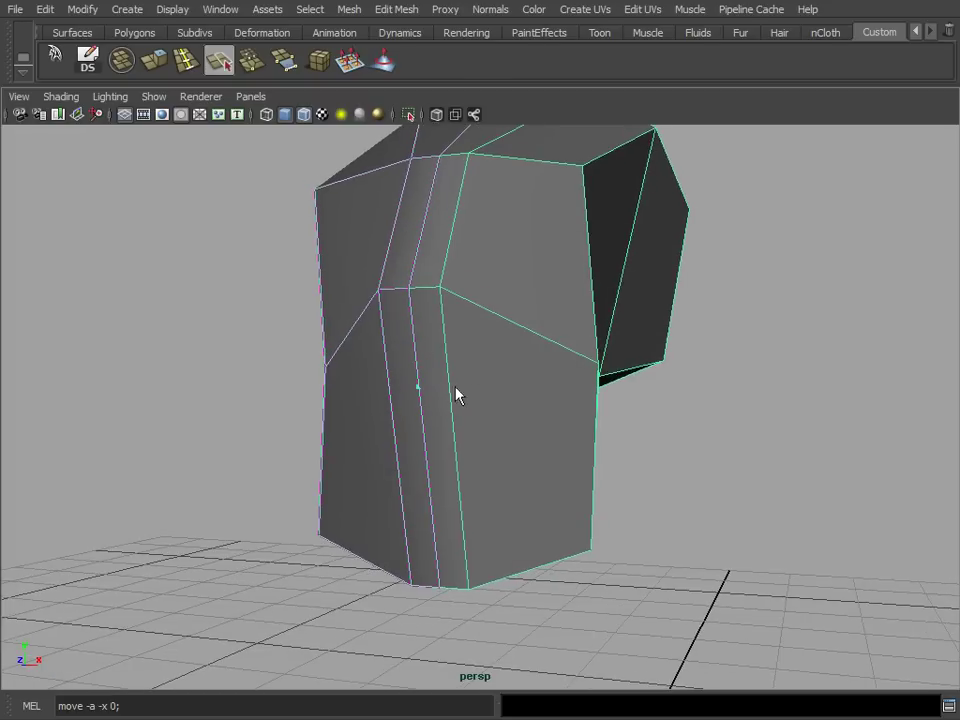
key("Return")
key("w")
left_click(584, 396)
Split the lower front faces from the centre line across the front and out to the upper side corner vertex.
left_click(219, 61)
left_click_drag(388, 261, 396, 343, "alt")
left_click(396, 343)
left_click(424, 343)
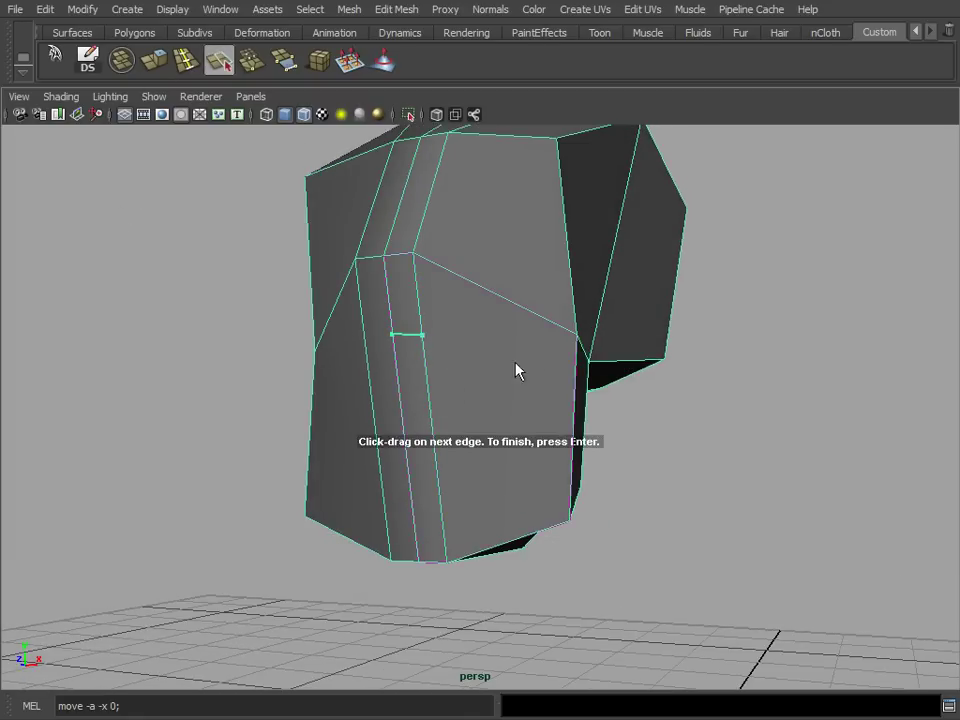
left_click_drag(516, 369, 351, 339, "alt")
left_click(367, 323)
left_click(408, 279)
key("Return")
Split the lower front face downward from the new inner vertex and out to the bottom side corner.
key("g")
left_click_drag(424, 356, 483, 367, "alt")
left_click(480, 367)
middle_click_drag(447, 423, 474, 349, "alt")
left_click_drag(472, 342, 446, 484, "alt")
left_click(447, 416)
key("Return")
Split from the lower inner vertex across the front to the centre line, closing the edge ring around the mouth.
mouse_move(420, 401)
left_mouse_down("alt")
mouse_move(454, 364)
mouse_move(505, 425)
mouse_move(496, 402)
left_mouse_up("alt")
left_click(521, 411)
left_click(425, 408)
left_click(400, 416)
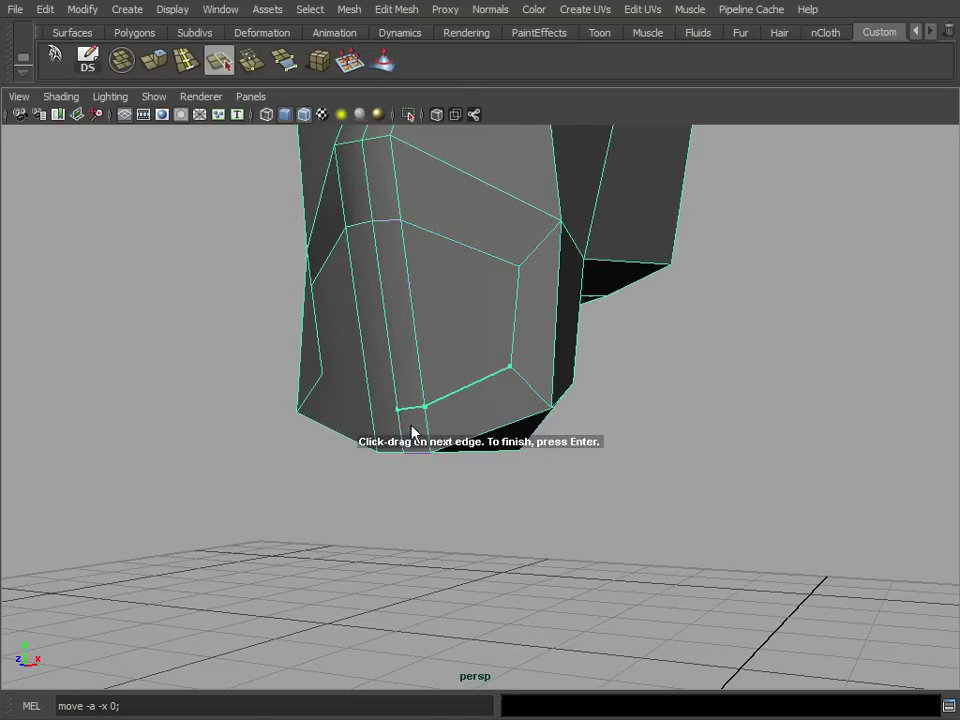
key("Return")
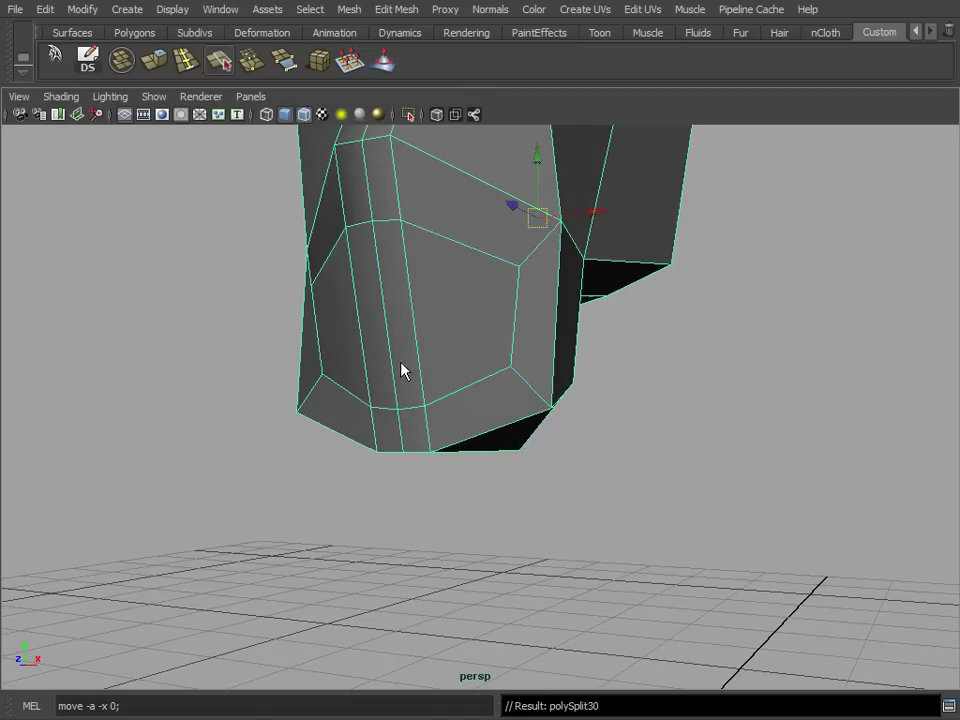
Examine the Split Polygon Tool's settings for edge splitting and snapping points.
double_click(222, 66)
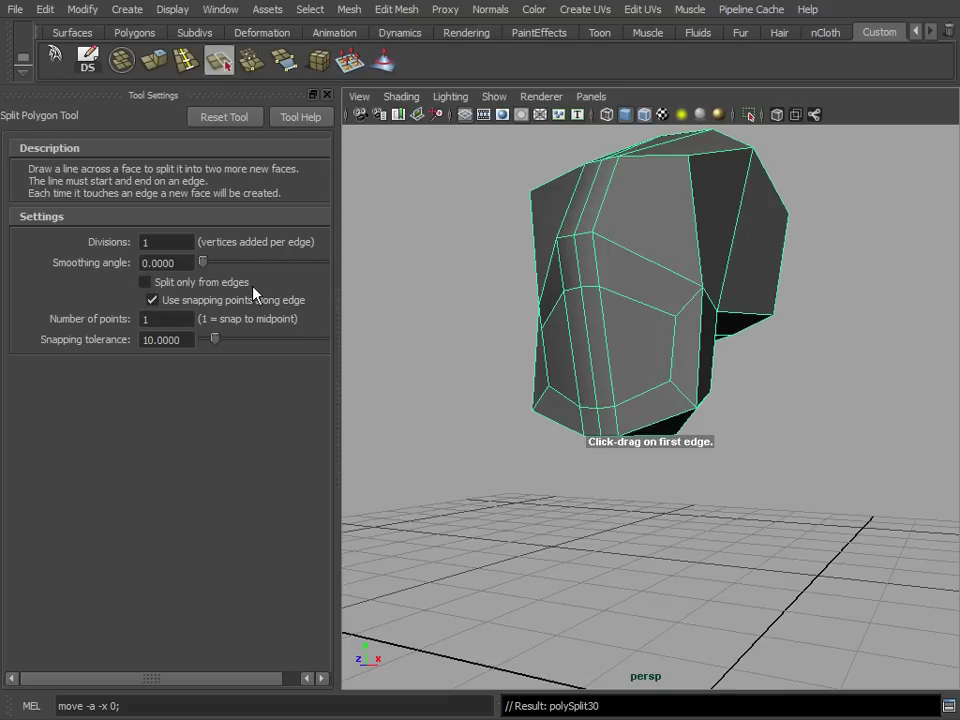
left_click(328, 96)
left_click_drag(384, 281, 421, 421, "alt")
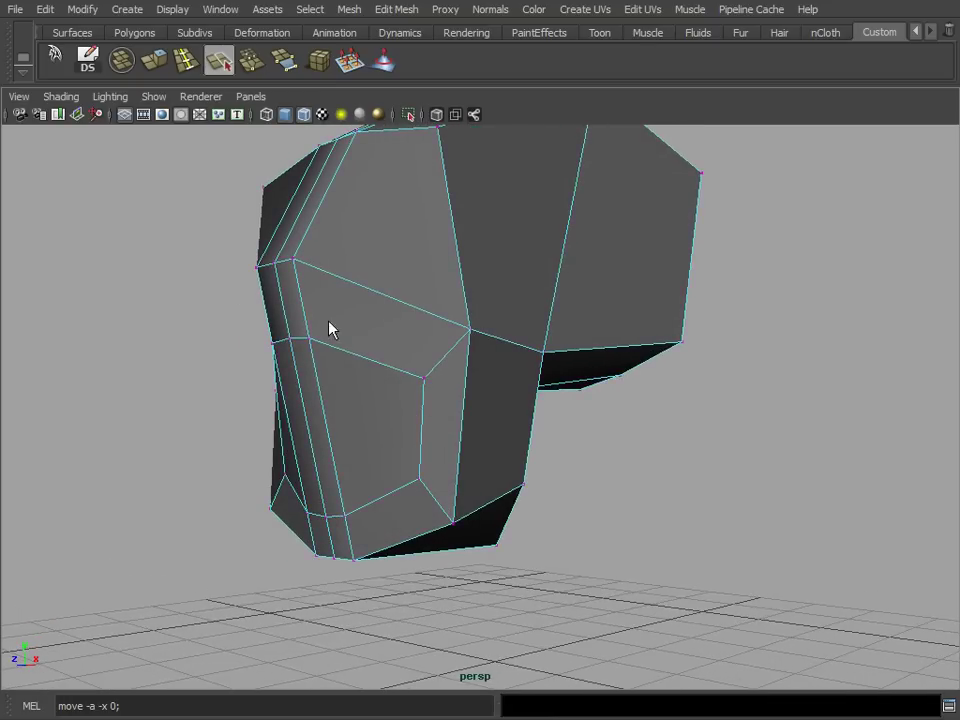
Lower the upper row of centre vertices on the ring around the mouth.
left_click_drag(310, 392, 356, 394, "alt")
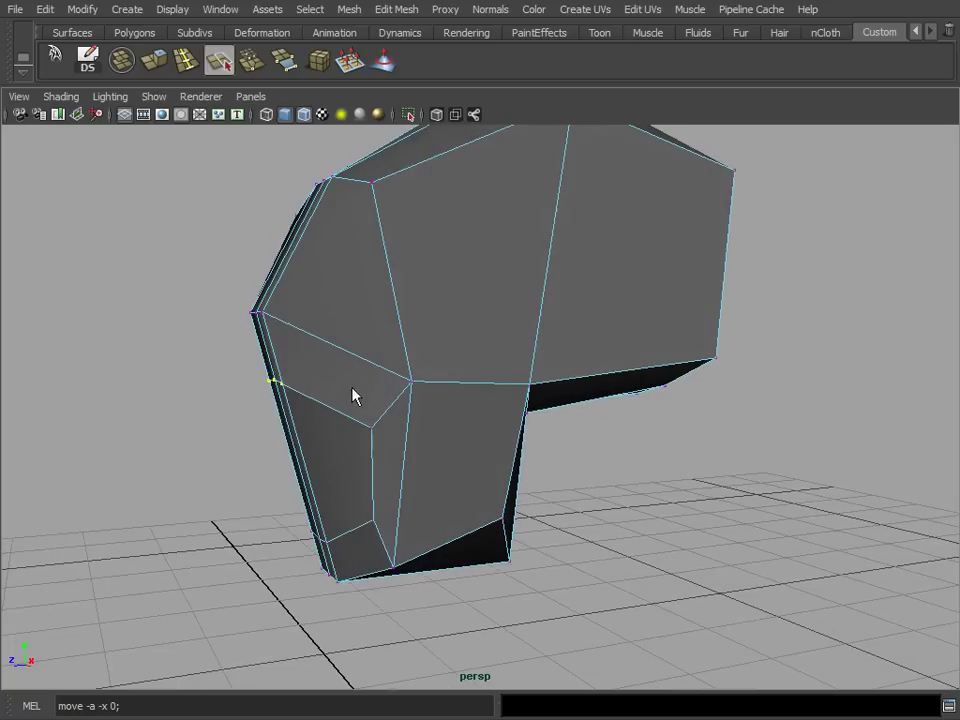
key("w")
left_click_drag(279, 321, 304, 382)
left_click_drag(356, 520, 303, 535, "alt")
left_click_drag(322, 468, 306, 411)
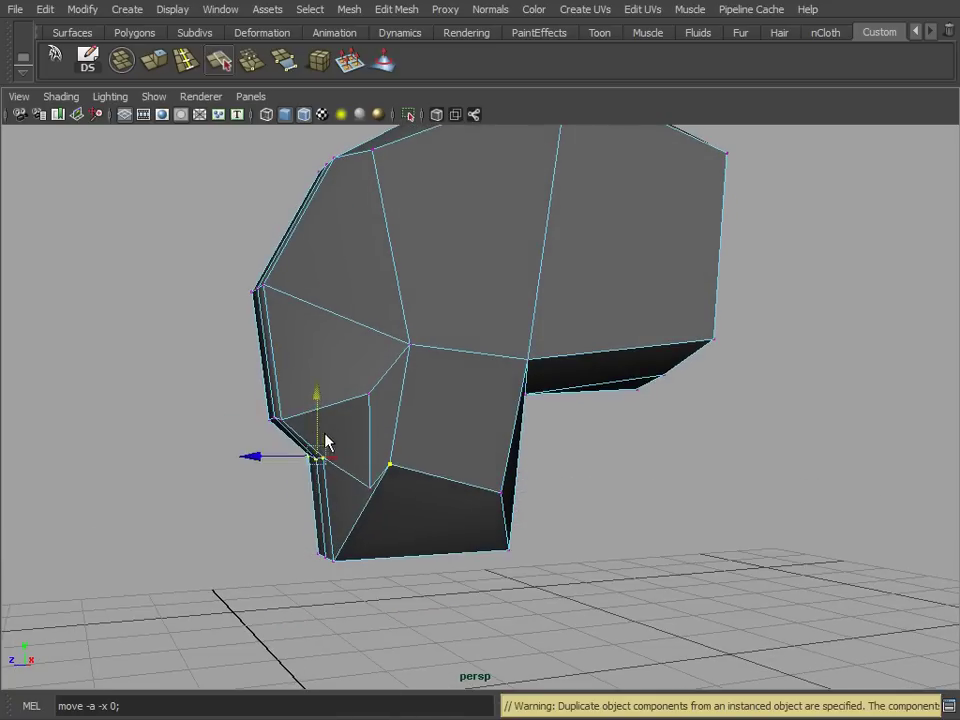
key("ctrl+z")
Raise the lower row of mouth ring vertices and bring the two rows close together as a narrow mouth band.
left_click_drag(397, 550, 442, 508, "alt")
left_click_drag(296, 394, 359, 544)
left_click_drag(415, 472, 341, 502, "alt")
left_click_drag(229, 514, 210, 501)
left_click_drag(251, 456, 248, 384)
left_click_drag(188, 441, 186, 440)
left_click_drag(206, 387, 264, 440)
left_click_drag(246, 367, 289, 421)
Pull the upper and lower mouth corner vertices inward toward the centre line.
left_click(306, 385)
left_click_drag(319, 459, 627, 430)
left_click(627, 422)
left_click_drag(686, 424, 651, 422)
left_click(632, 386)
left_click_drag(689, 384, 596, 433)
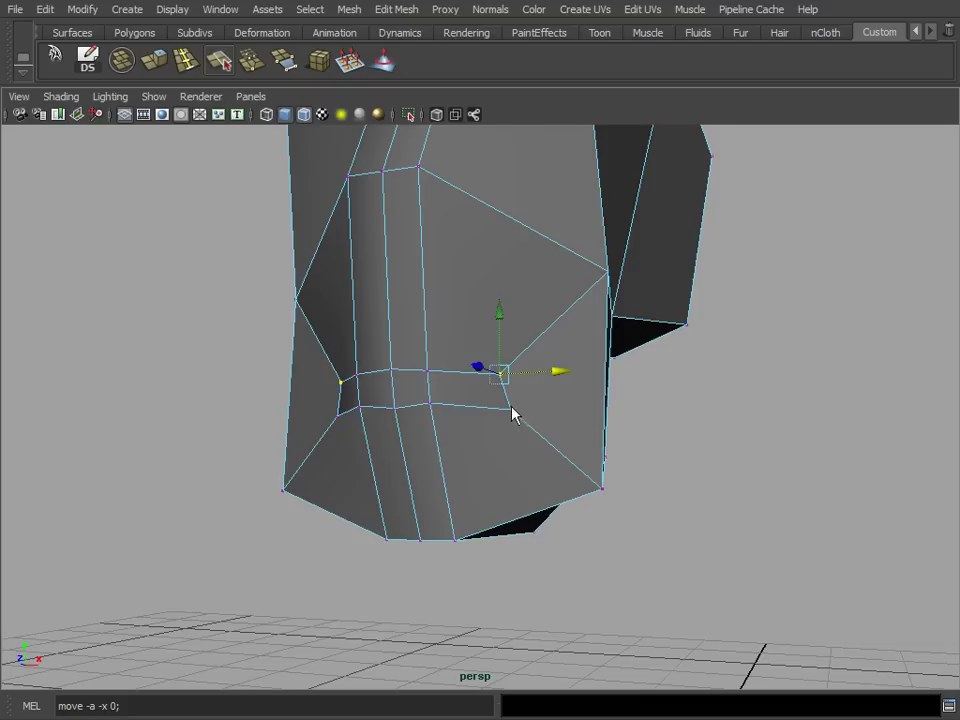
Split from the centre line above the mouth across the cheek and up to the brow, outlining the side of the nose.
left_click_drag(519, 418, 550, 420, "alt")
left_click(220, 62)
left_click_drag(401, 285, 300, 388, "alt")
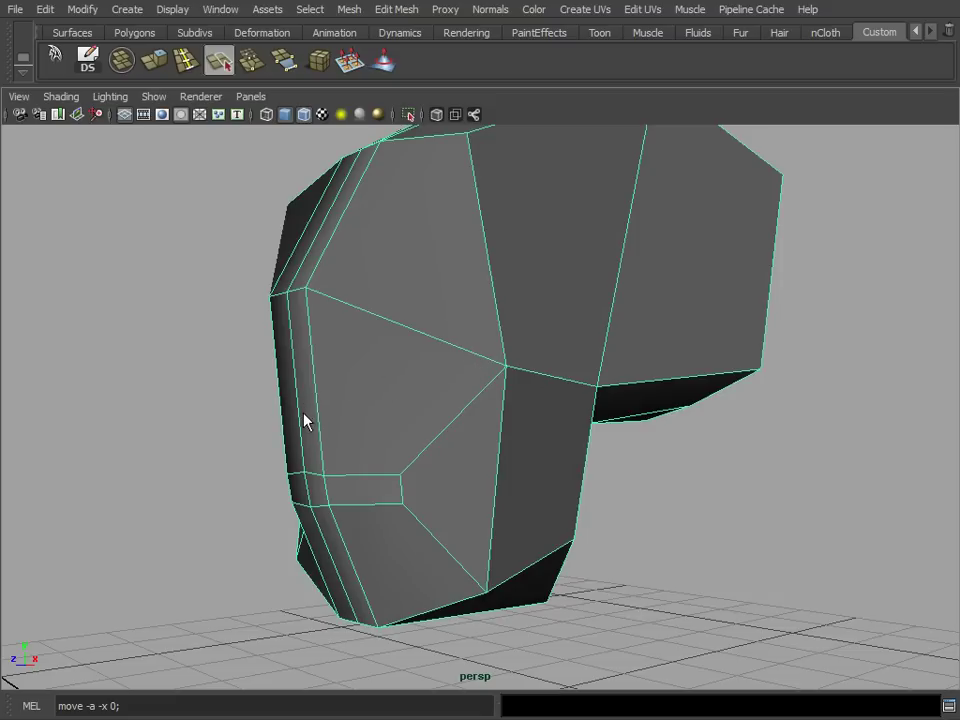
left_click(300, 414)
mouse_move(379, 394)
left_mouse_down("alt")
mouse_move(350, 400)
mouse_move(334, 326)
left_mouse_up("alt")
left_click(334, 323)
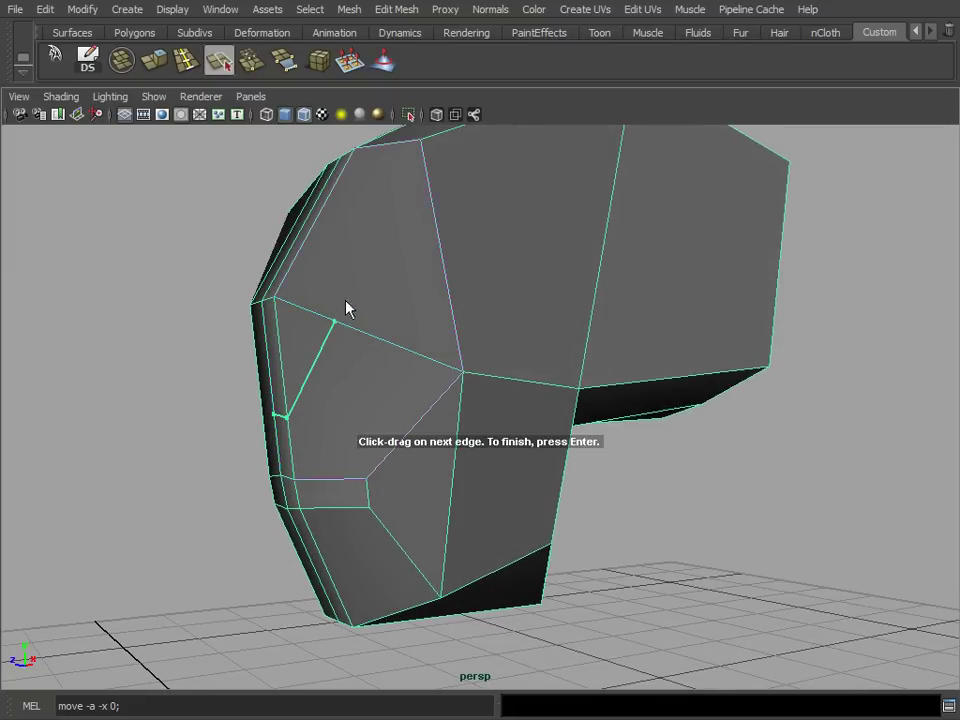
mouse_move(382, 246)
left_mouse_down("alt")
mouse_move(375, 291)
mouse_move(364, 274)
mouse_move(360, 285)
mouse_move(392, 285)
mouse_move(546, 268)
mouse_move(538, 295)
mouse_move(508, 281)
mouse_move(473, 236)
mouse_move(417, 246)
left_mouse_up("alt")
key("4")
key("Return")
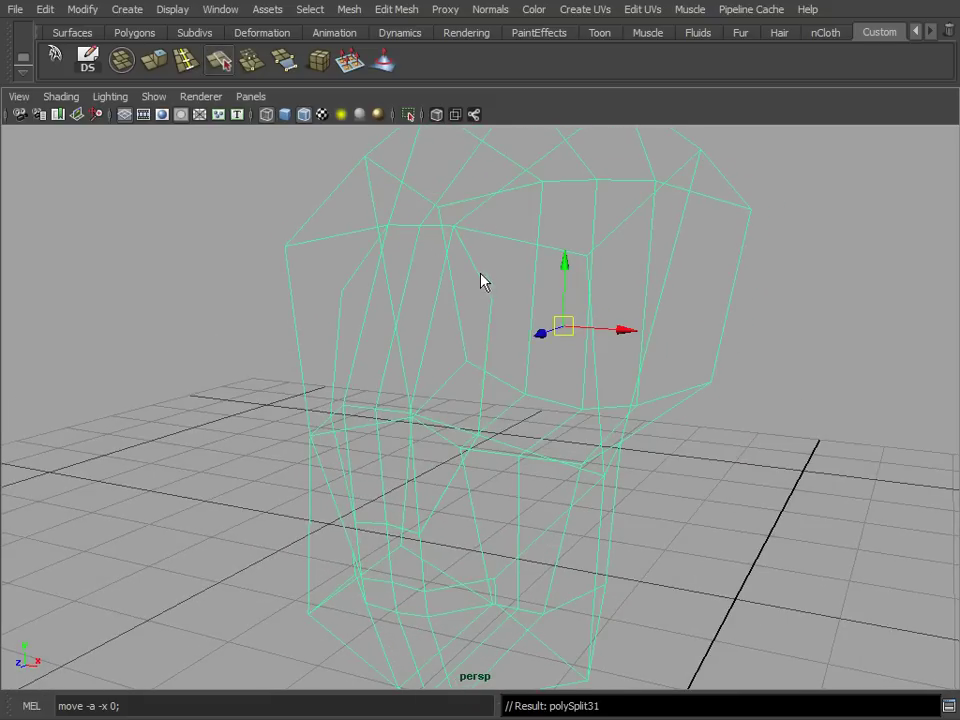
Return to shaded display and reposition the new vertex beside the nose bridge.
key("5")
mouse_move(489, 274)
left_mouse_down("alt")
mouse_move(527, 343)
mouse_move(435, 296)
mouse_move(549, 318)
mouse_move(596, 298)
mouse_move(570, 299)
left_mouse_up("alt")
key("F9")
left_click(513, 294)
left_click_drag(562, 304, 436, 336, "alt")
left_click_drag(233, 296, 466, 322)
left_click(555, 343)
Split a short horizontal edge across the centre strip between the nose bridge and the nose base.
left_click(217, 57)
left_click(357, 424)
left_click(388, 428)
key("Return")
Pull the new row of nose vertices forward to form the nose tip and adjust the nose profile.
left_click_drag(476, 425, 368, 436, "alt")
right_click_drag(332, 381, 268, 384)
left_click_drag(298, 415, 248, 427, "alt")
left_click_drag(248, 427, 242, 431, "alt")
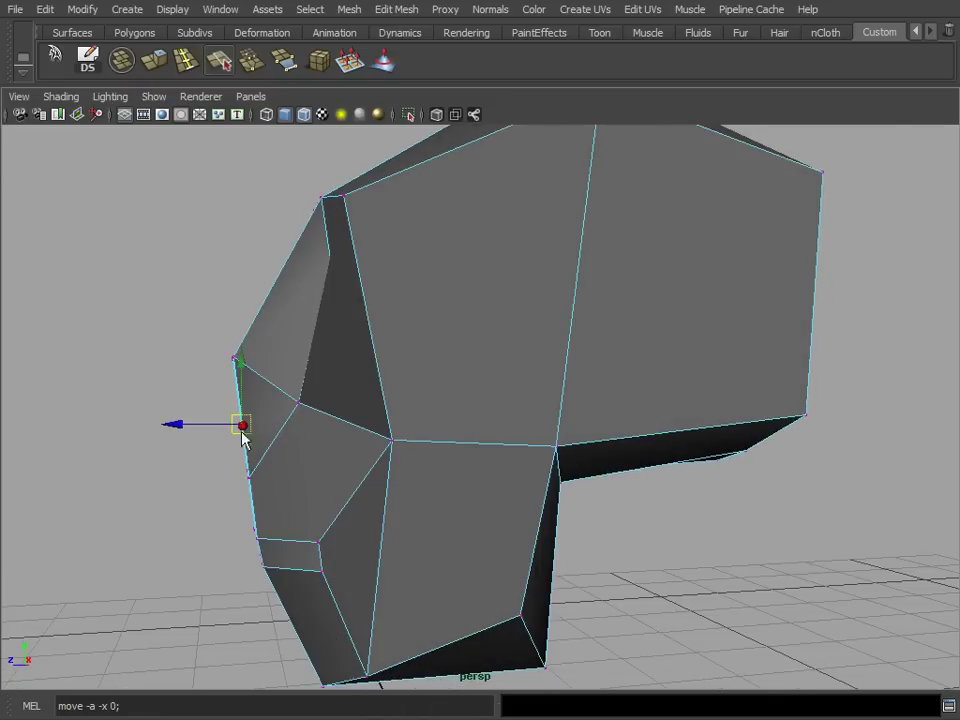
left_click_drag(173, 426, 240, 232)
left_click_drag(192, 292, 206, 296)
left_click_drag(271, 236, 272, 254)
Shift the vertices beside the nose sideways to shape its width.
left_click_drag(332, 366, 711, 386, "alt")
left_click(504, 381)
left_click(515, 378)
left_click_drag(583, 382, 598, 332)
left_click(522, 395)
left_click(505, 336)
Split from the nose base vertex around the mouth corner and down to the chin's centre line, forming an outer mouth ring.
left_click_drag(527, 341, 502, 350, "alt")
left_click_drag(588, 333, 509, 358, "alt")
left_click_drag(645, 320, 577, 388, "alt")
right_click_drag(577, 390, 508, 408, "alt")
left_click_drag(508, 408, 506, 381, "alt")
right_click_drag(506, 381, 536, 376, "alt")
left_click(219, 58)
left_click_drag(295, 143, 405, 369, "alt")
left_click(344, 345)
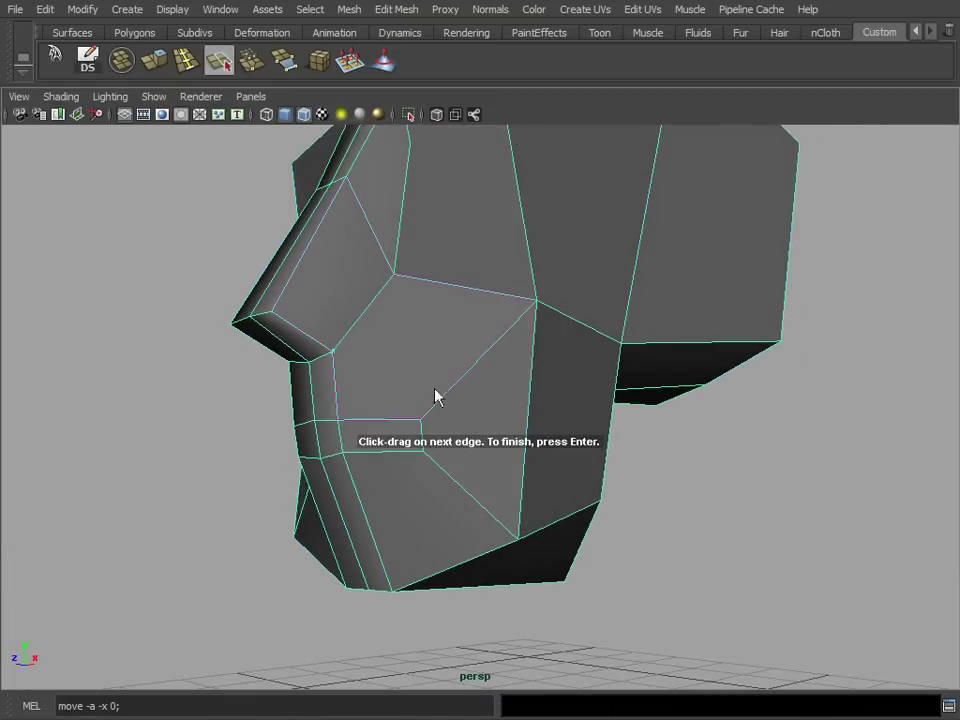
left_click(455, 389)
left_click(459, 486)
left_click(372, 546)
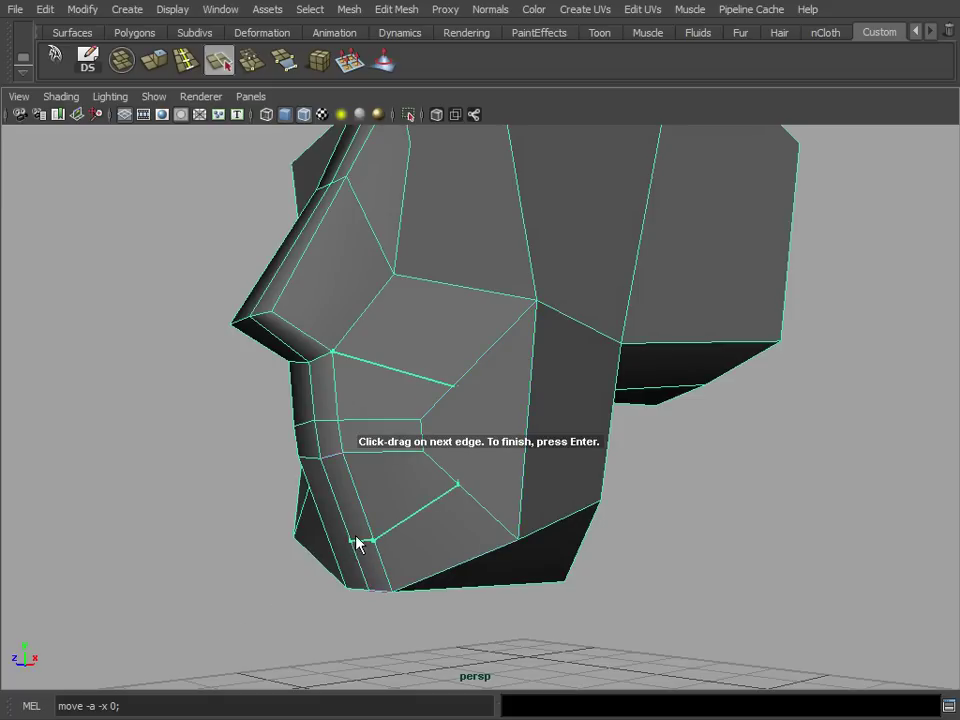
key("Return")
left_click_drag(456, 396, 360, 310, "alt")
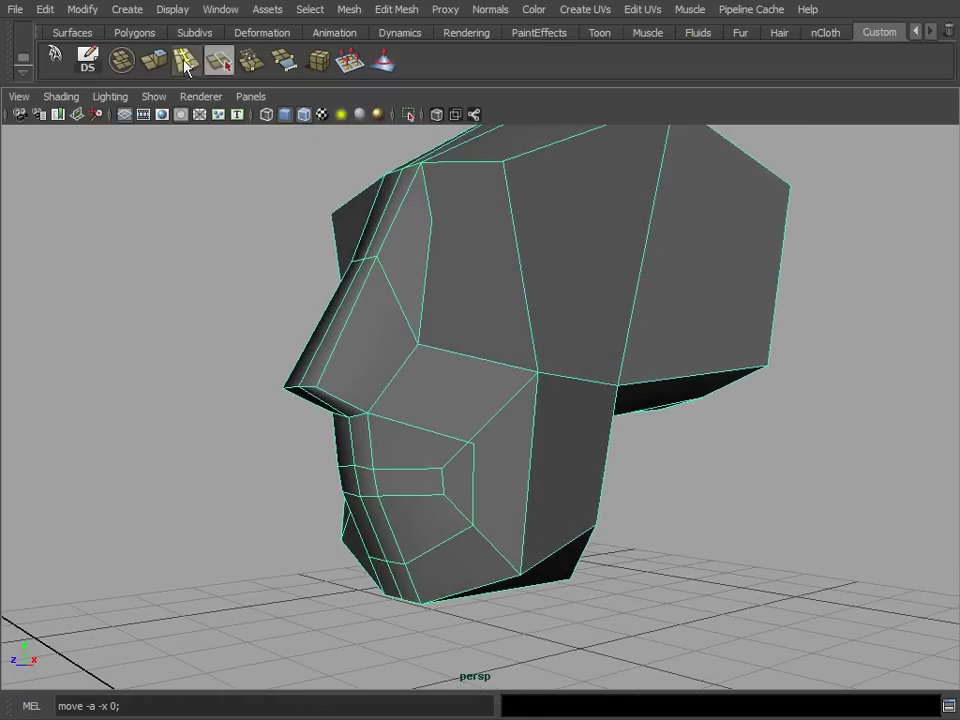
left_click_drag(491, 425, 491, 427)
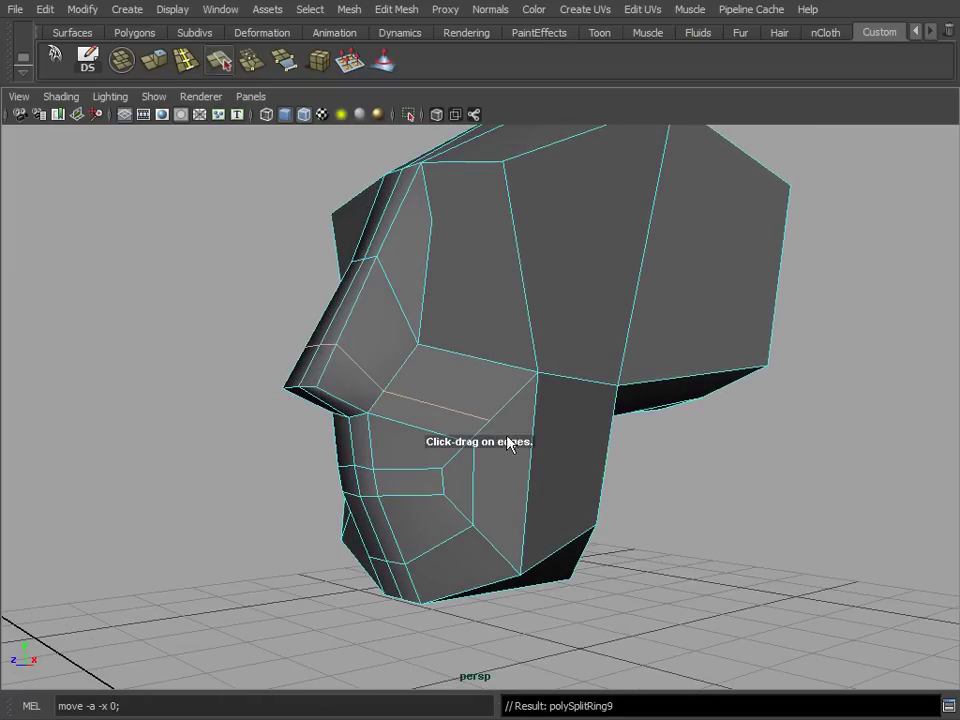
key("ctrl+z")
key("w")
Delete the stray vertex at the outer mouth ring's upper corner and insert an edge loop around the nose and mouth.
middle_click_drag(565, 494, 581, 463, "alt")
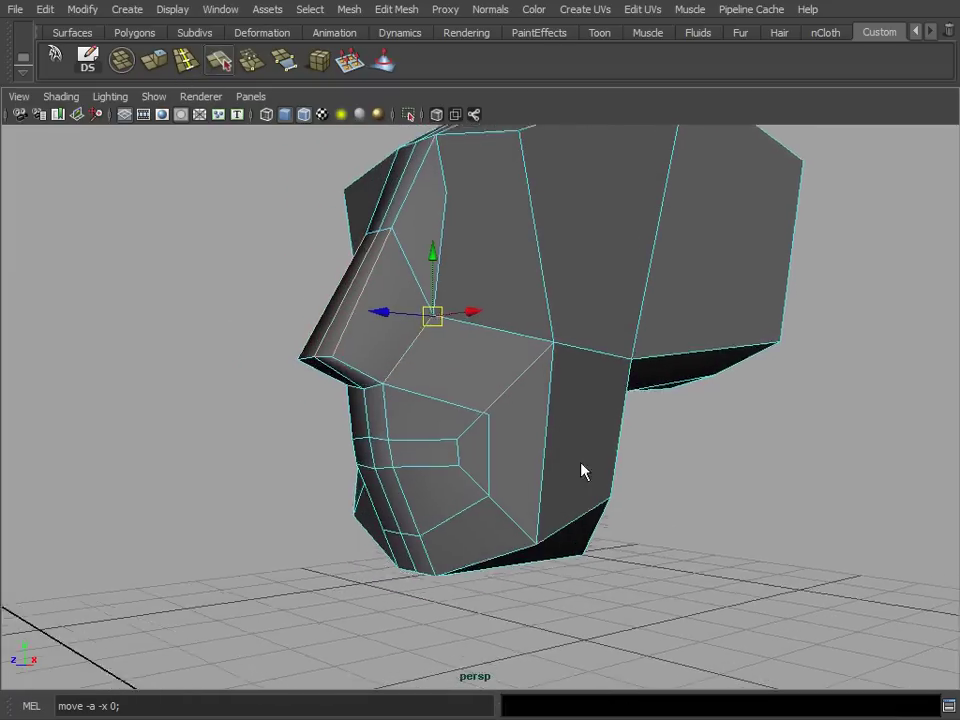
scroll(586, 464, "up", 3)
left_click(508, 438)
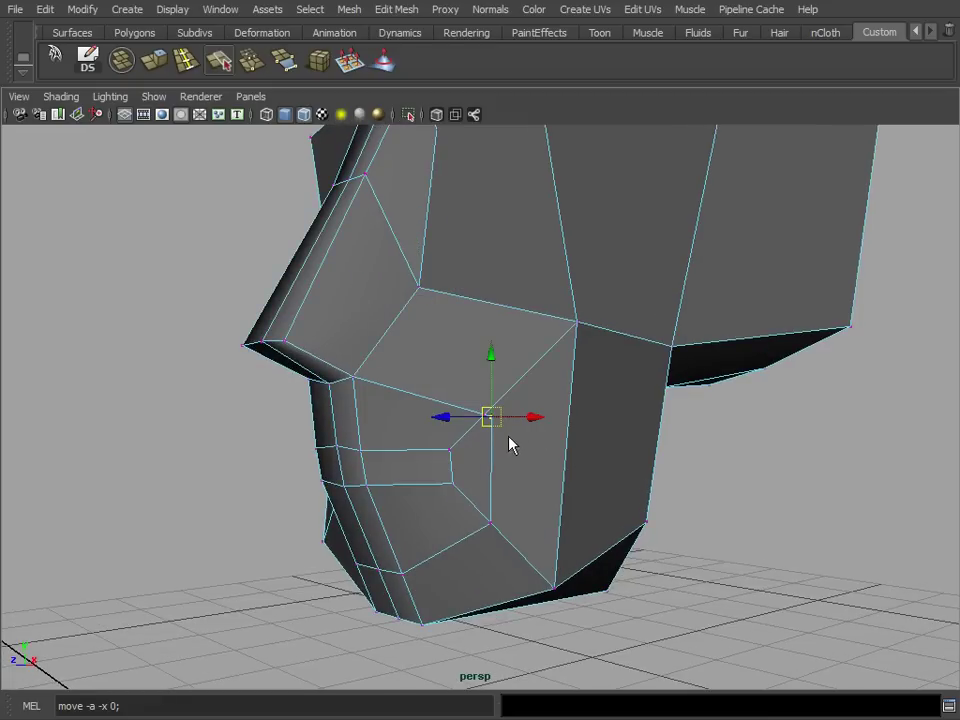
key("Delete")
left_click(221, 64)
left_click_drag(401, 332, 546, 414)
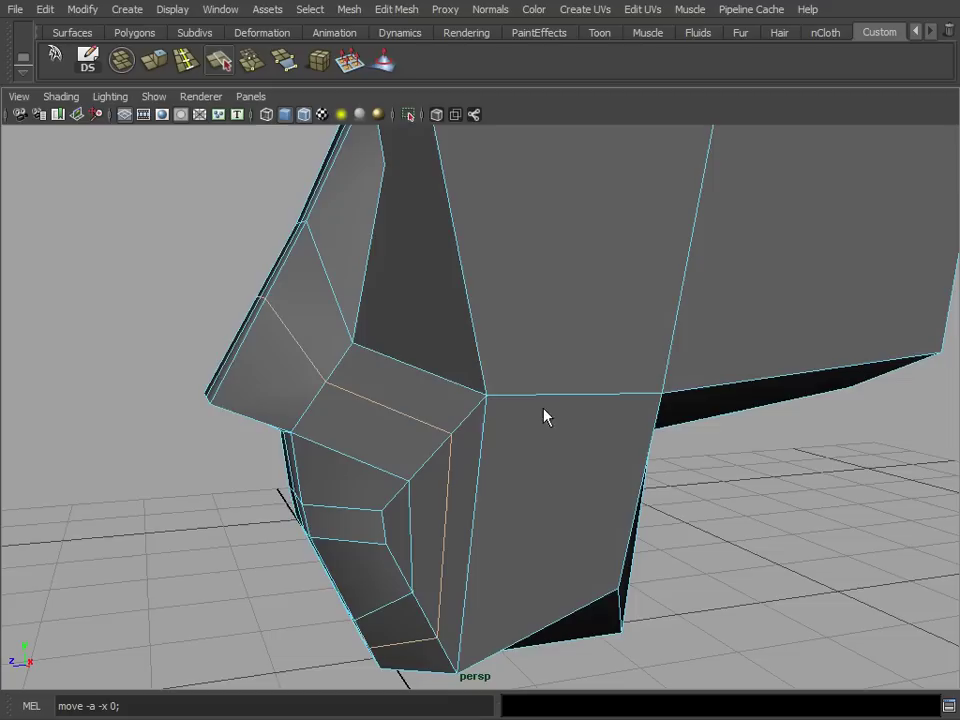
Move the edge loop's vertices on the front of the nose forward and down to round the tip.
left_click_drag(240, 274, 294, 327)
key("w")
left_click_drag(199, 301, 160, 303)
left_click_drag(221, 240, 225, 289)
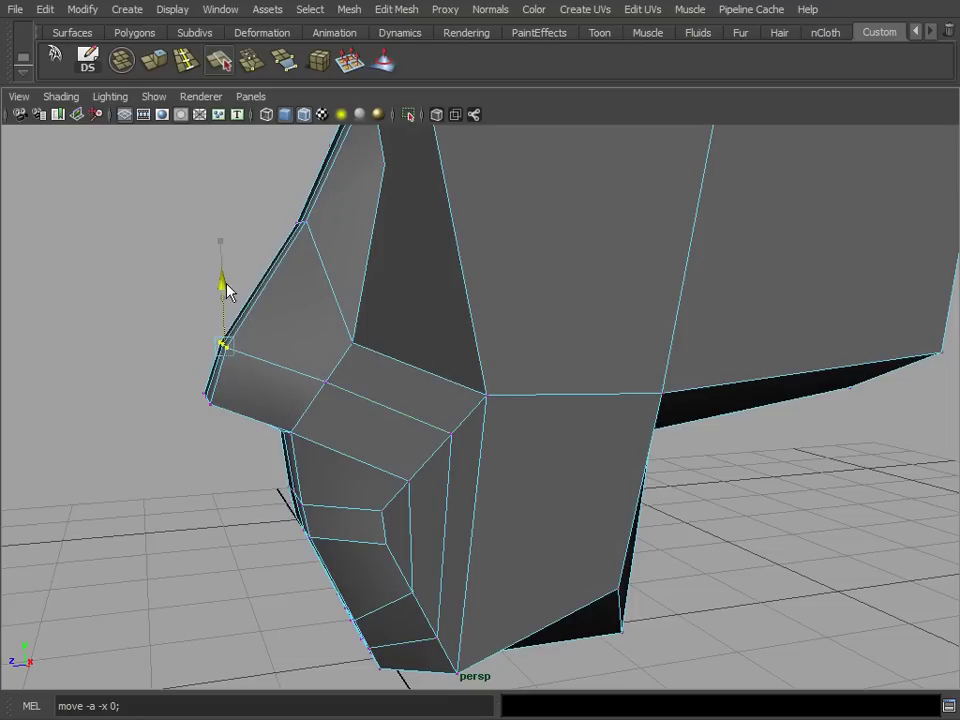
Shift the vertices at the side of the nose inward to narrow it.
left_click_drag(186, 339, 574, 388)
left_click(591, 353)
left_click_drag(648, 355, 626, 354)
left_click_drag(568, 283, 676, 269)
left_click_drag(690, 275, 344, 180, "alt")
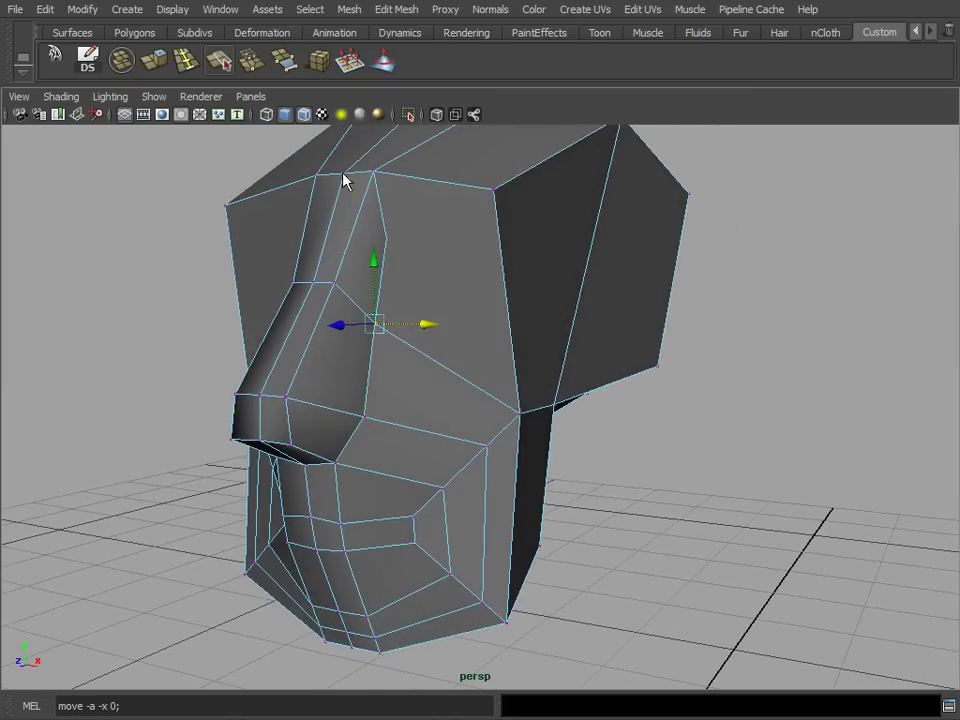
left_click(224, 63)
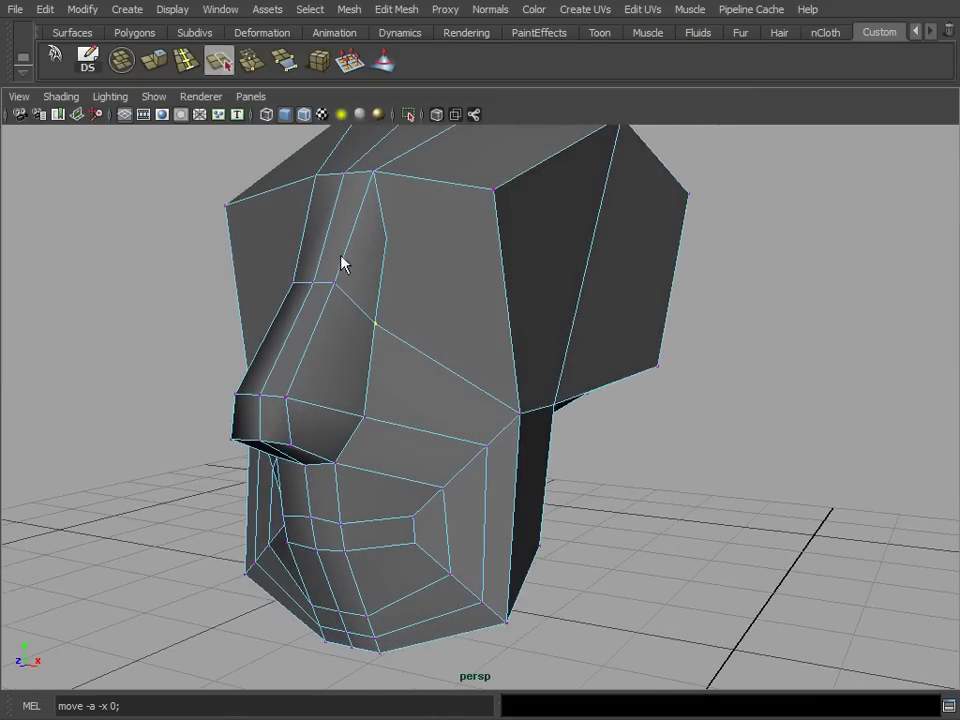
key("w")
left_click_drag(476, 386, 538, 323, "alt")
Split from the vertex beside the nose bridge across the temple and side of the head to the upper back corner.
key("F8")
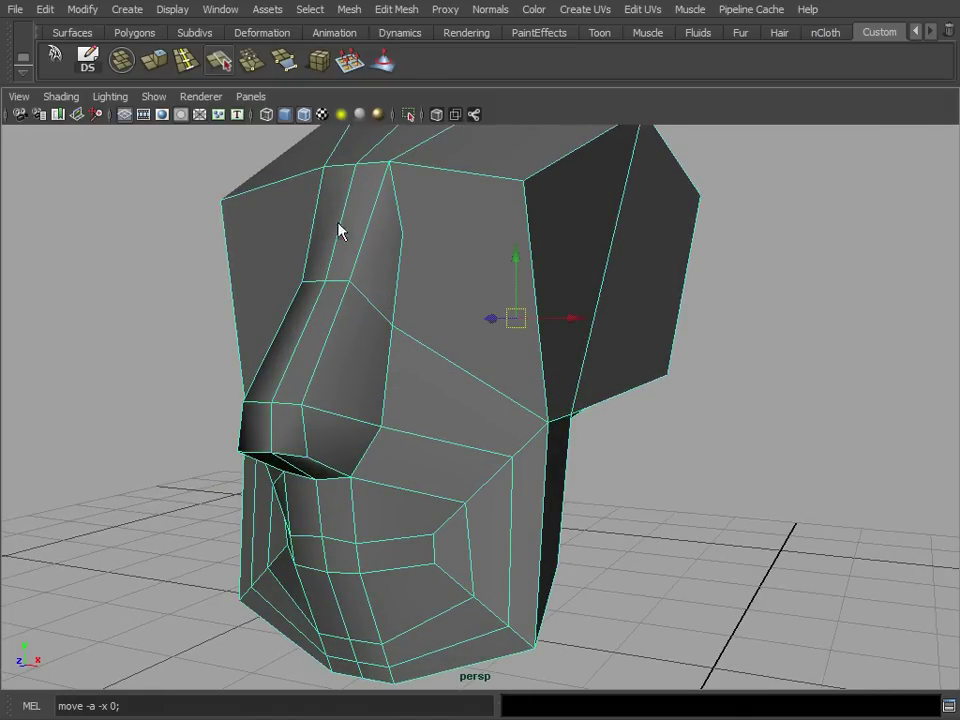
left_click(222, 62)
left_click_drag(354, 182, 455, 311, "alt")
left_click(372, 310)
left_click_drag(394, 366, 480, 315, "alt")
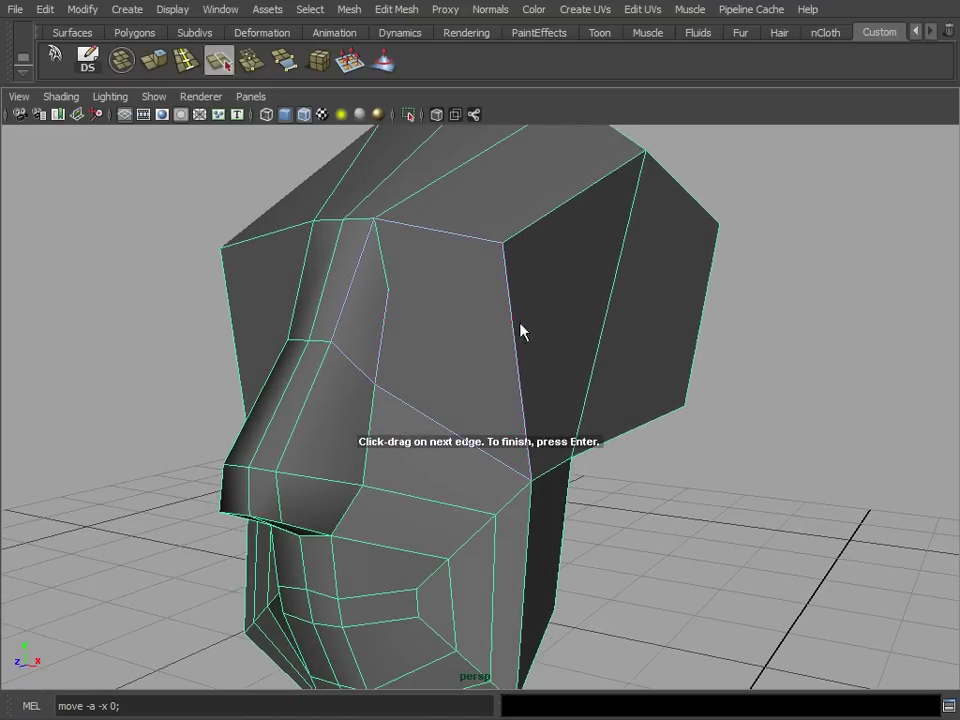
left_click(513, 326)
left_click_drag(538, 345, 489, 310, "alt")
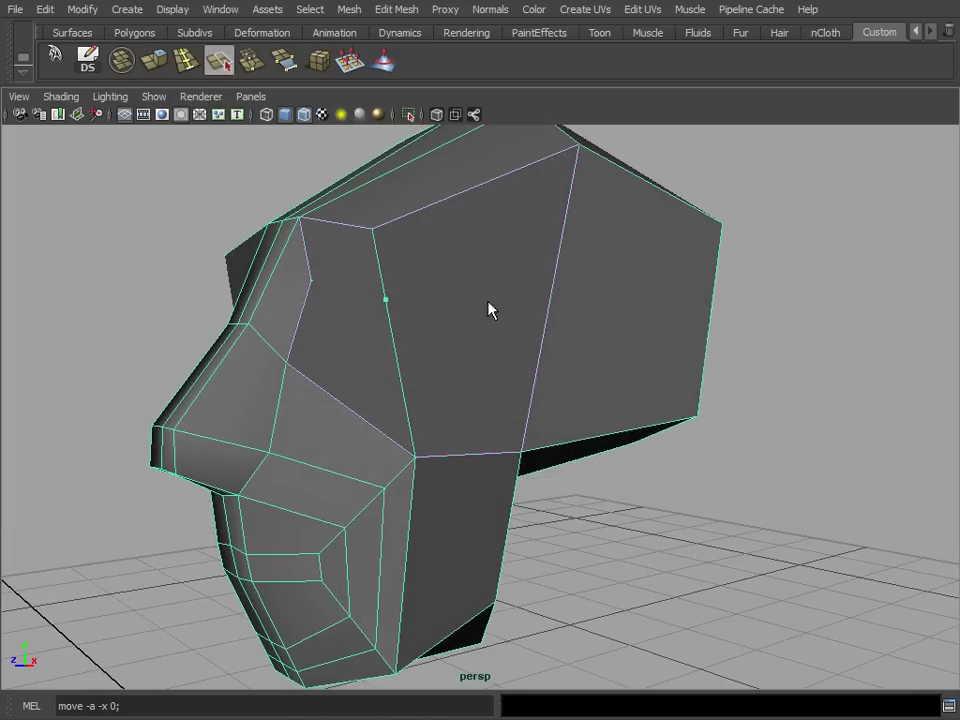
left_click(550, 302)
left_click_drag(591, 294, 562, 263, "alt")
left_click_drag(538, 345, 487, 319, "alt")
left_click(583, 306)
left_click(697, 220)
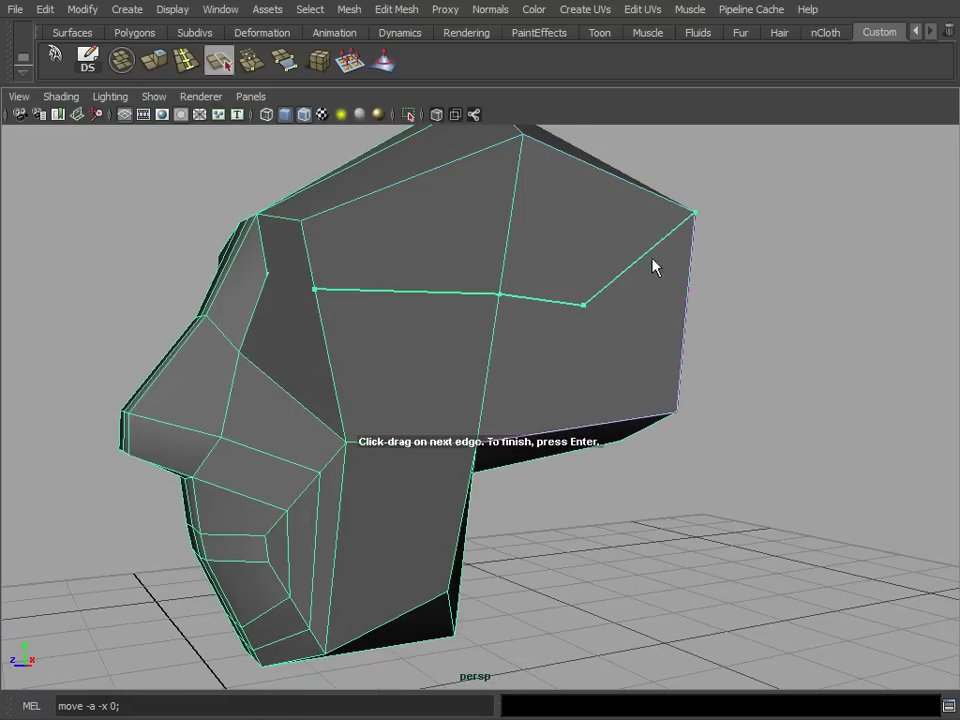
key("Return")
Split from the new side vertex down to the jaw corner, under the jaw and through the chin rings to the lower lip.
left_click_drag(637, 306, 502, 360, "alt")
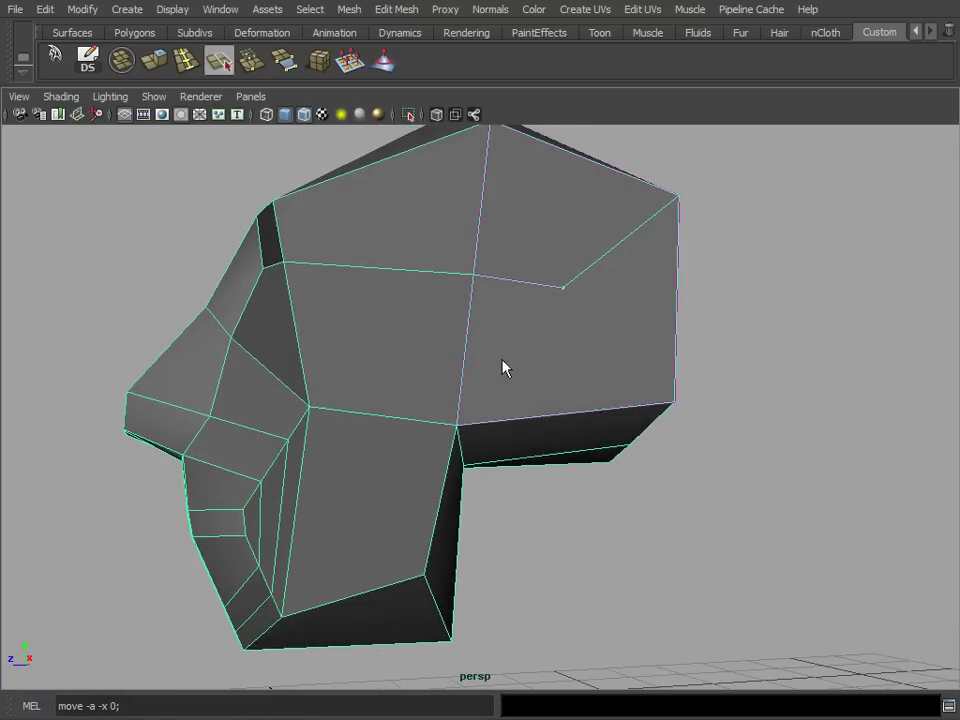
middle_click_drag(585, 298, 597, 241, "alt")
left_click_drag(597, 241, 540, 370, "alt")
left_click(465, 400)
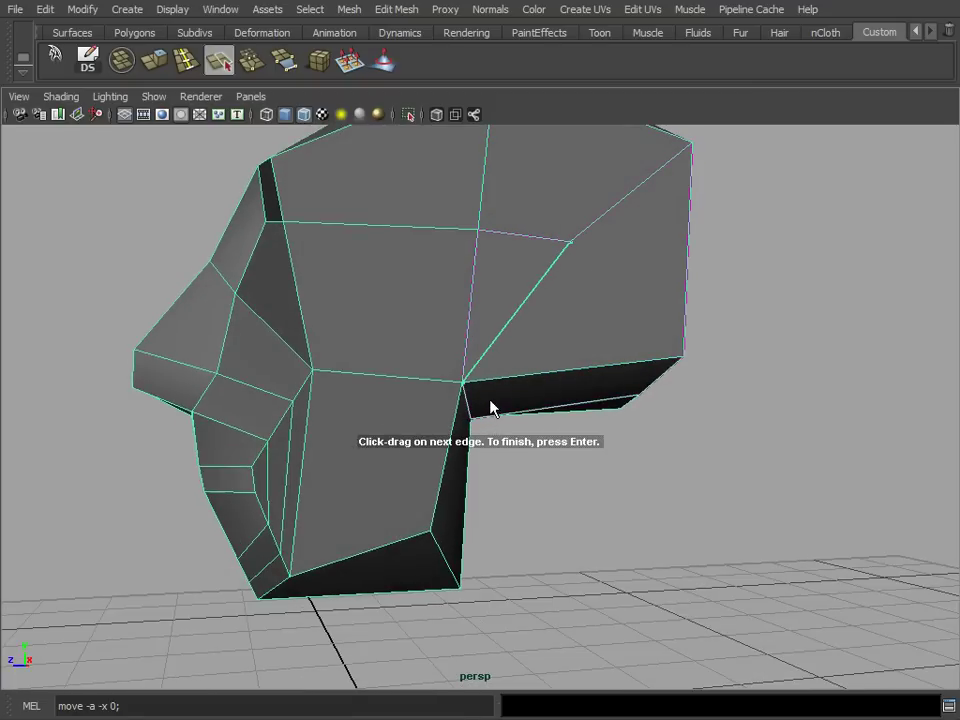
key("BackSpace")
left_click_drag(493, 371, 536, 325, "alt")
left_click(465, 360)
left_click_drag(465, 362, 567, 305, "alt")
left_click_drag(461, 364, 409, 409, "alt")
left_click(422, 402)
left_click(391, 387)
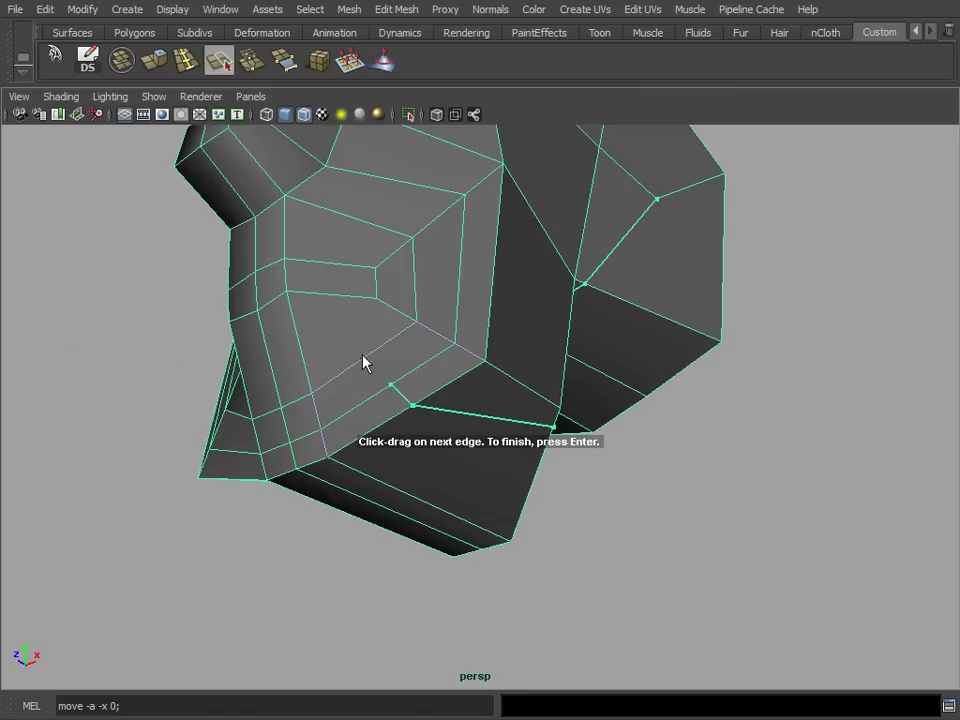
left_click(337, 296)
key("Return")
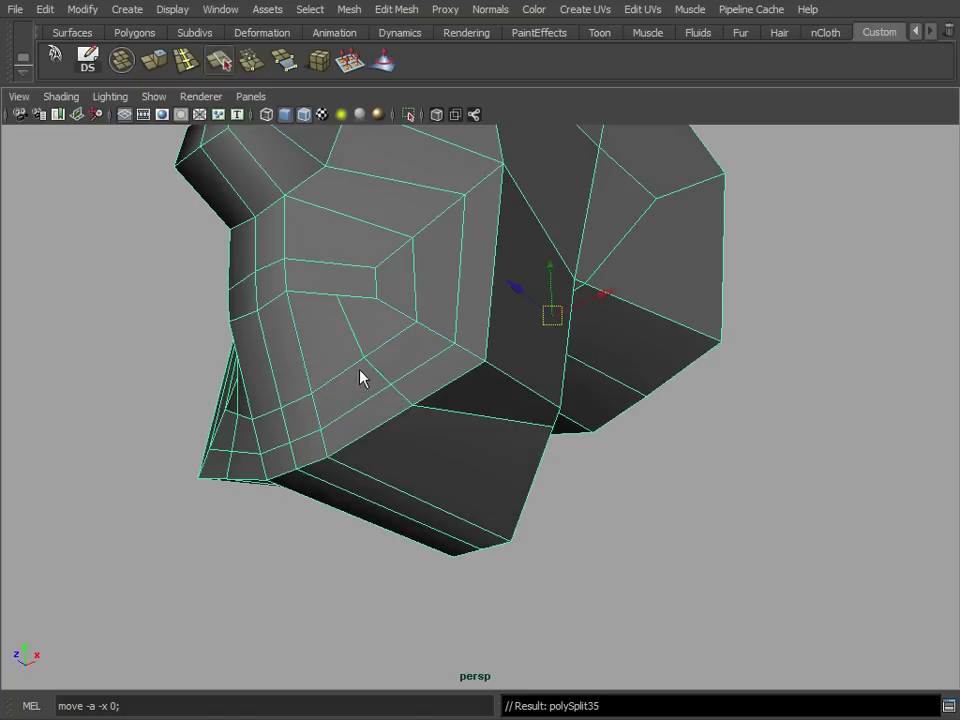
Adjust the new vertices along the jaw split, including the jaw corner vertex at the side of the head.
left_click_drag(390, 310, 437, 349, "alt")
left_click(429, 358)
left_click_drag(427, 300, 467, 332, "alt")
left_click_drag(480, 465, 361, 542, "alt")
left_click(403, 493)
left_click_drag(432, 482, 530, 480, "alt")
left_click(455, 305)
left_click_drag(459, 311, 456, 322)
left_click_drag(520, 362, 503, 383, "alt")
scroll(489, 335, "up", 1)
Reposition the lower jaw vertices to shape the jaw line.
left_click(252, 64)
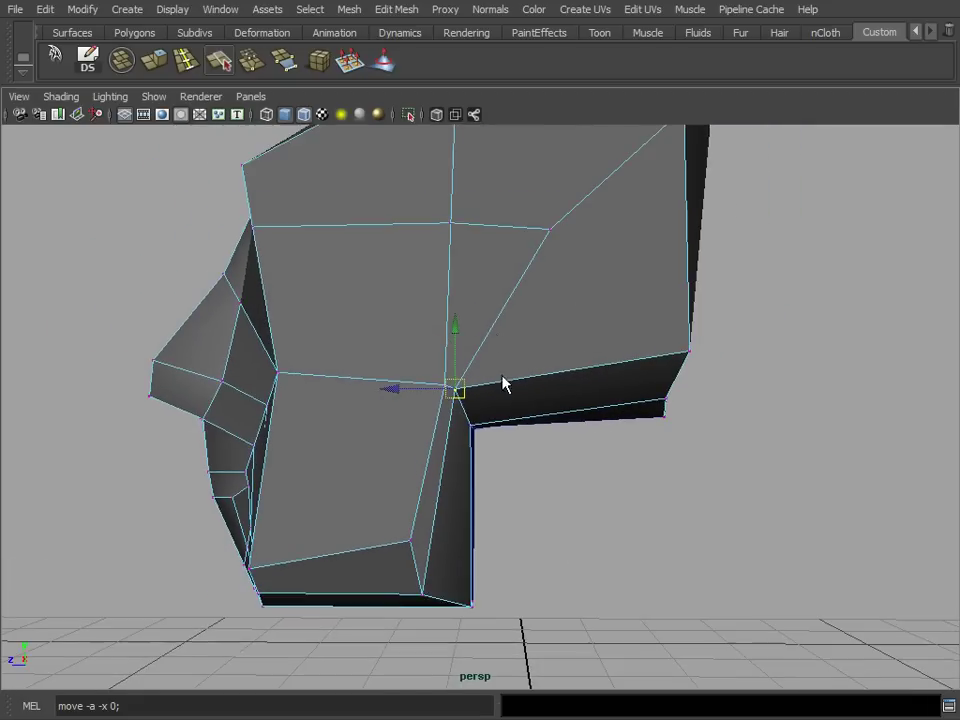
middle_click_drag(575, 367, 540, 359, "alt")
left_click(596, 507)
left_click(414, 382)
middle_click_drag(410, 385, 398, 484)
left_click(376, 535)
left_click_drag(372, 537, 475, 388, "alt")
left_click(299, 465)
left_click_drag(428, 345, 430, 280, "alt")
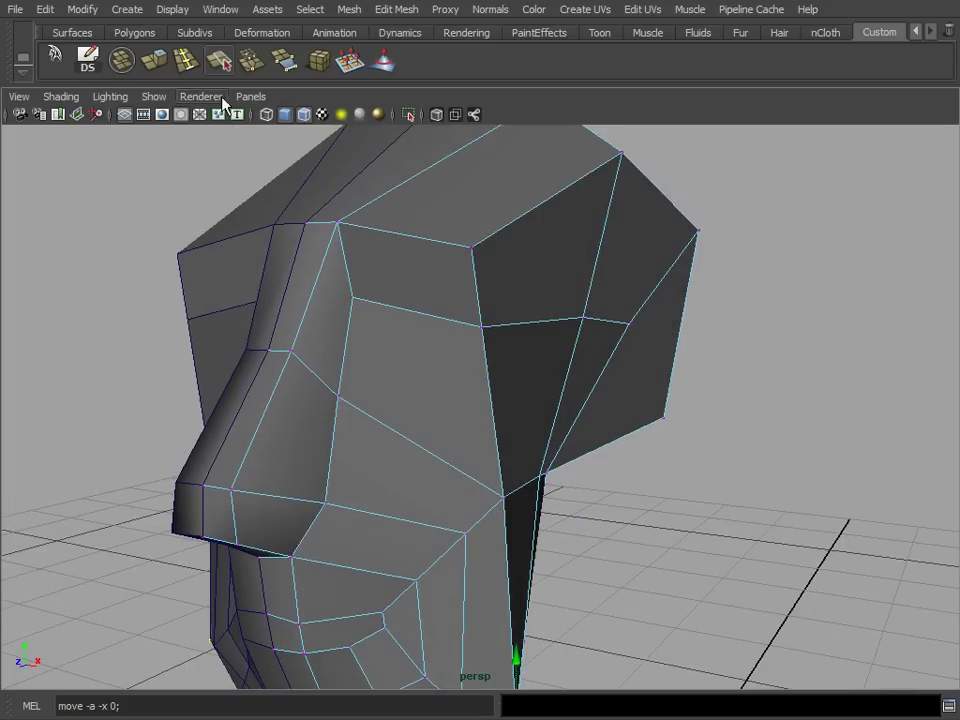
Split from the upper temple corner down to the horizontal edge across the eye area.
left_click(219, 60)
left_click_drag(470, 320, 535, 217, "alt")
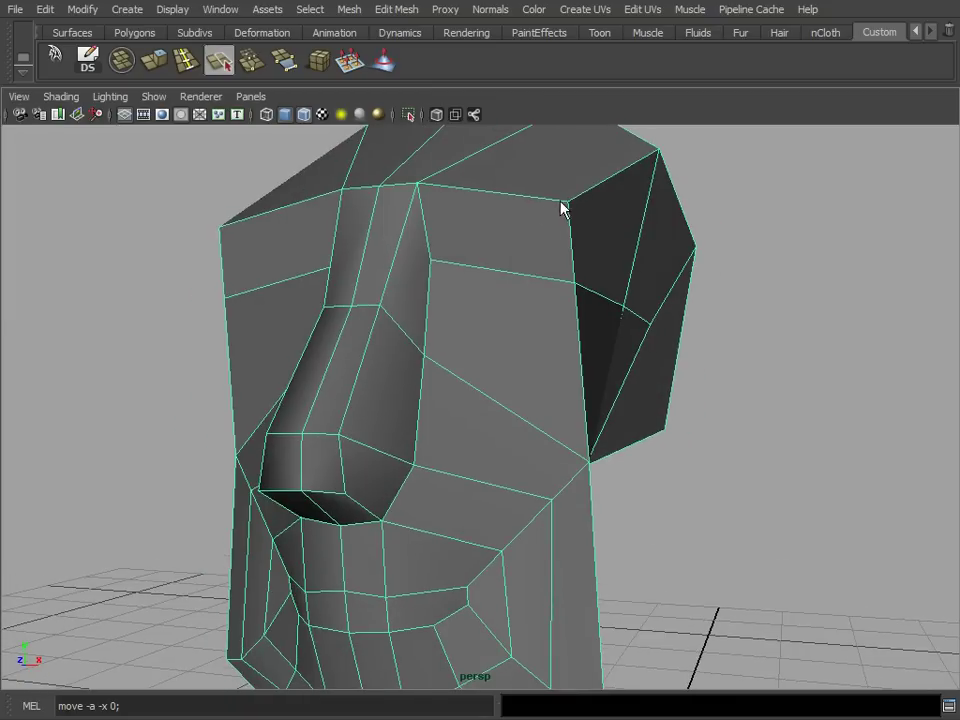
left_click(564, 205)
left_click(536, 284)
left_click_drag(561, 343, 537, 385, "alt")
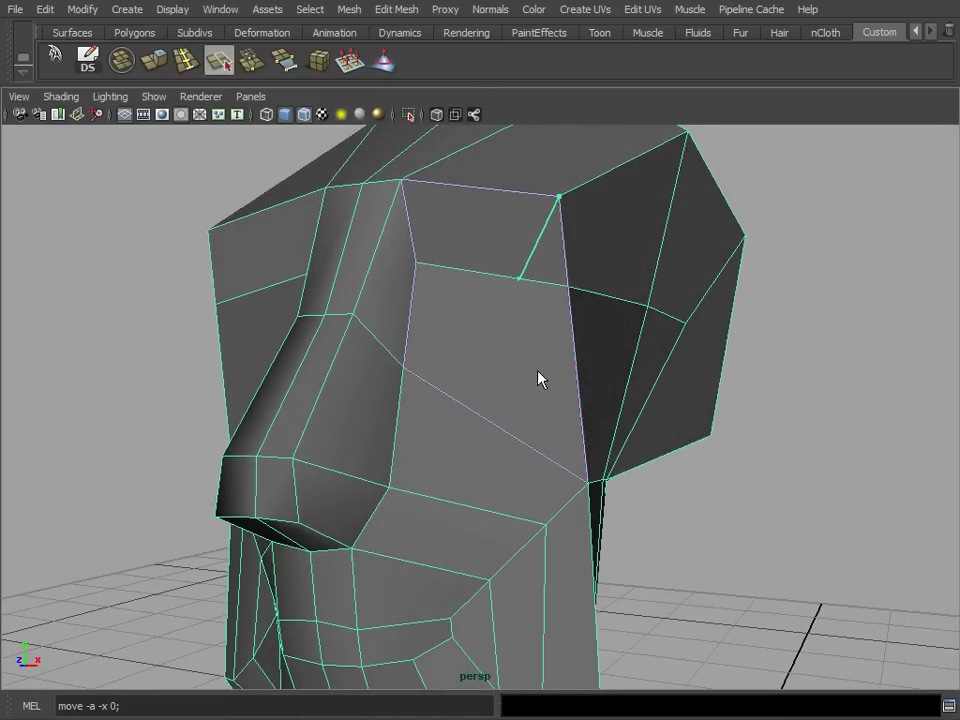
key("Return")
Split from the horizontal eye-area edge down, back toward the nose and across the bridge to the centre line.
left_click(542, 284)
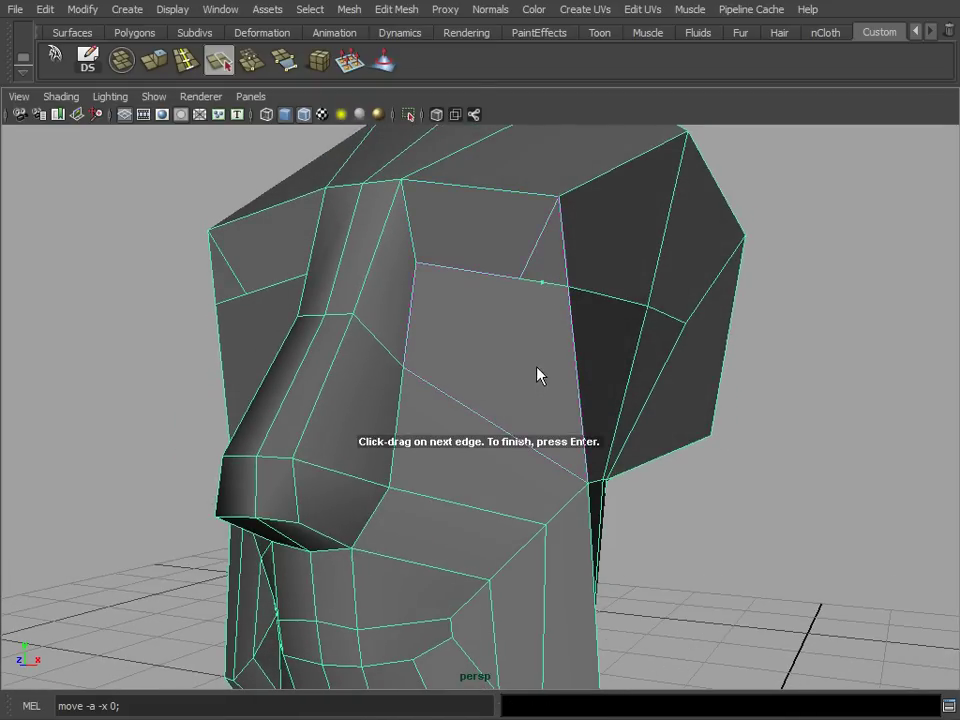
left_click_drag(549, 392, 445, 346, "alt")
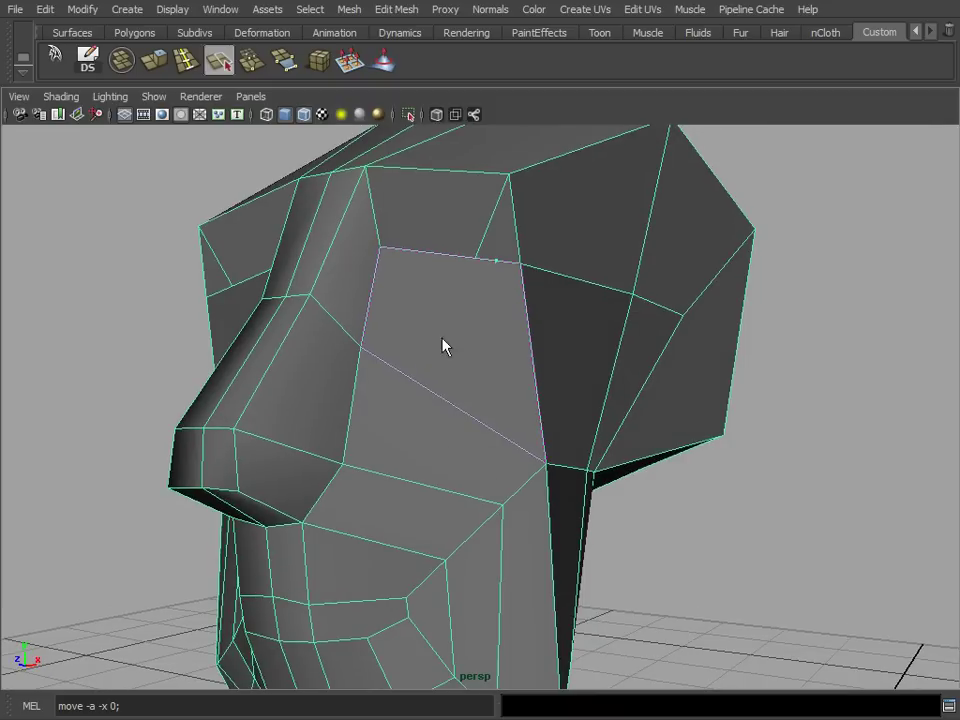
left_click(329, 251)
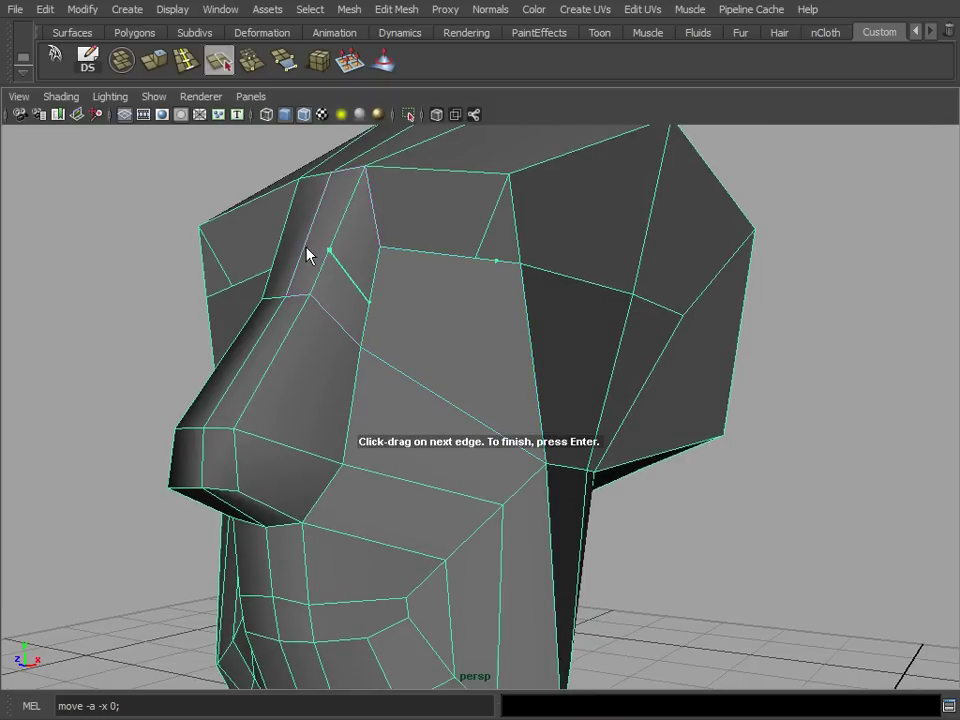
key("Return")
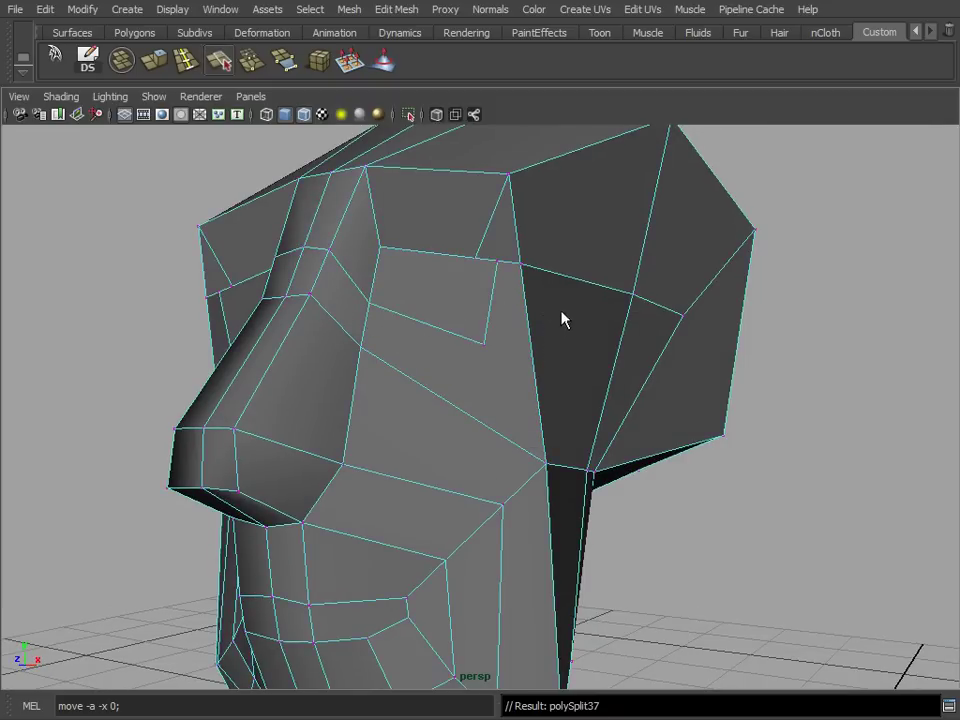
Reposition the vertices around the eye area to round the eye outline and shape its inner corner.
left_click(499, 263)
left_click_drag(498, 261, 567, 315)
left_click(590, 382)
left_click_drag(594, 384, 530, 259, "alt")
left_click_drag(517, 203, 517, 190)
left_click_drag(536, 268, 558, 312, "alt")
right_click_drag(558, 312, 587, 323, "alt")
left_click_drag(587, 323, 429, 310, "alt")
left_click_drag(300, 337, 402, 308, "alt")
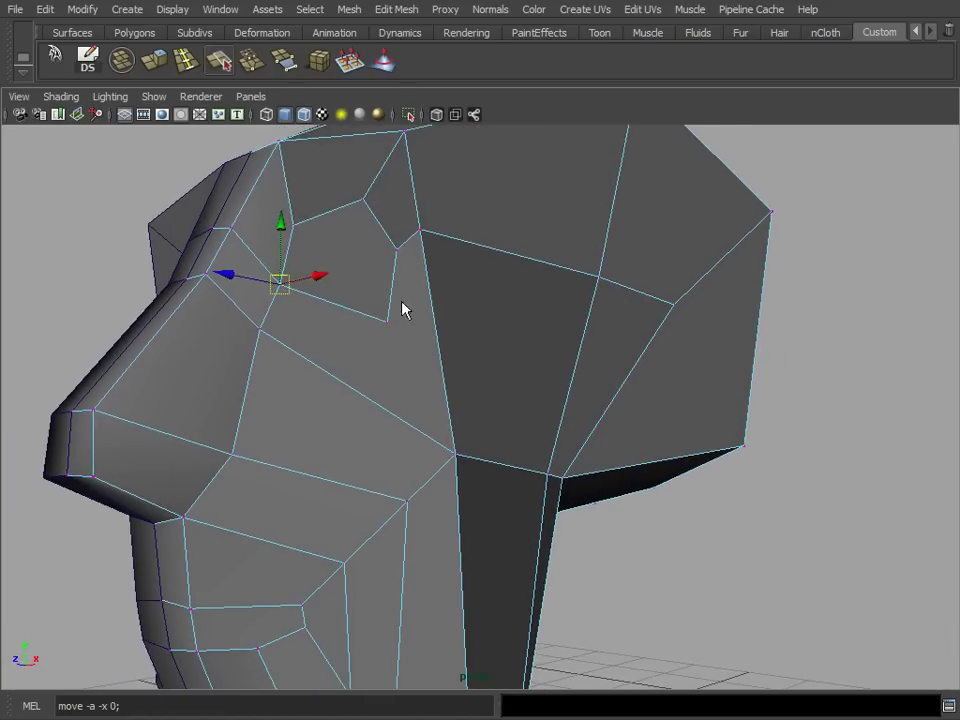
Split from the lower outer eye vertex across the side of the head to its back edges.
left_click(219, 60)
left_click_drag(531, 321, 305, 307, "alt")
left_click(299, 311)
left_click(351, 349)
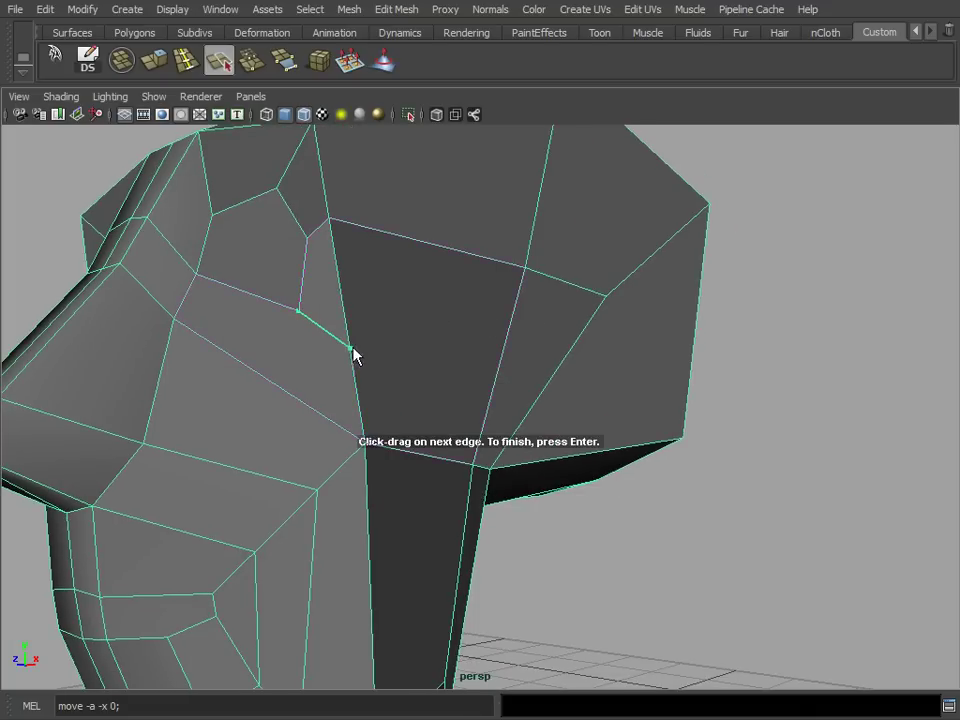
left_click_drag(520, 365, 465, 367, "alt")
left_click(483, 369)
left_click_drag(535, 372, 472, 365, "alt")
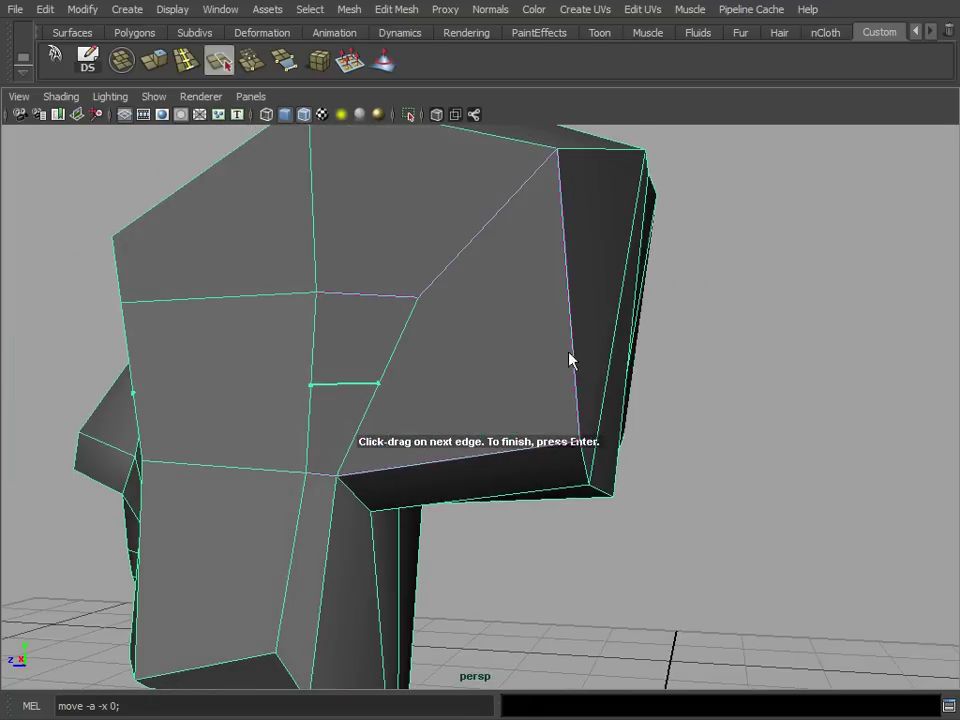
left_click_drag(573, 362, 531, 369, "alt")
left_click(562, 370)
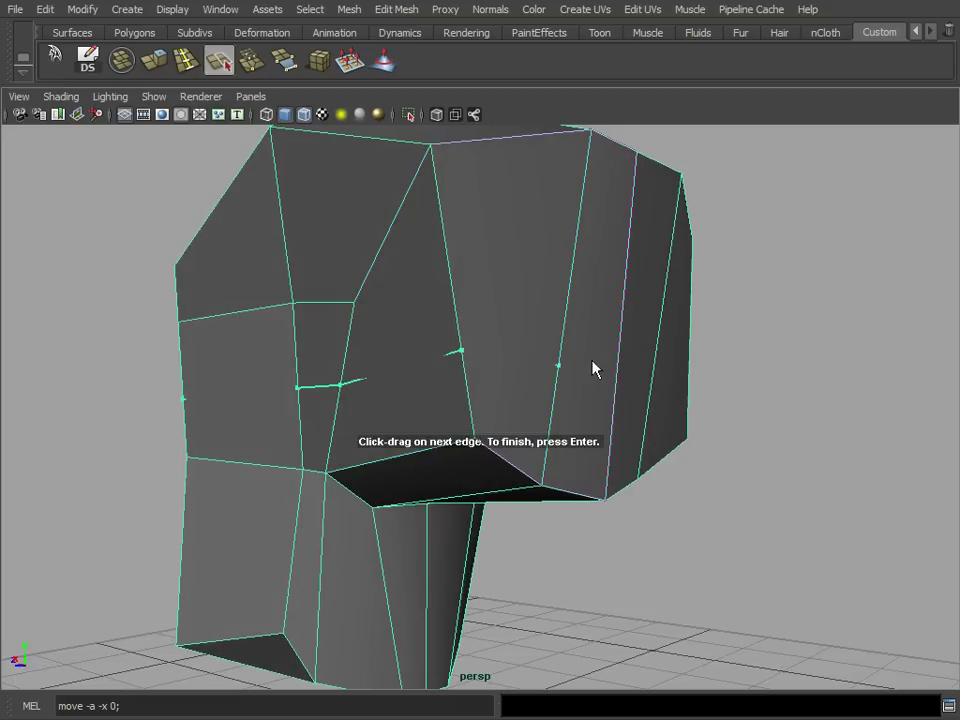
key("Return")
Split from the lower outer eye vertex down across the cheek to the upper lip edge.
left_click_drag(415, 363, 590, 366, "alt")
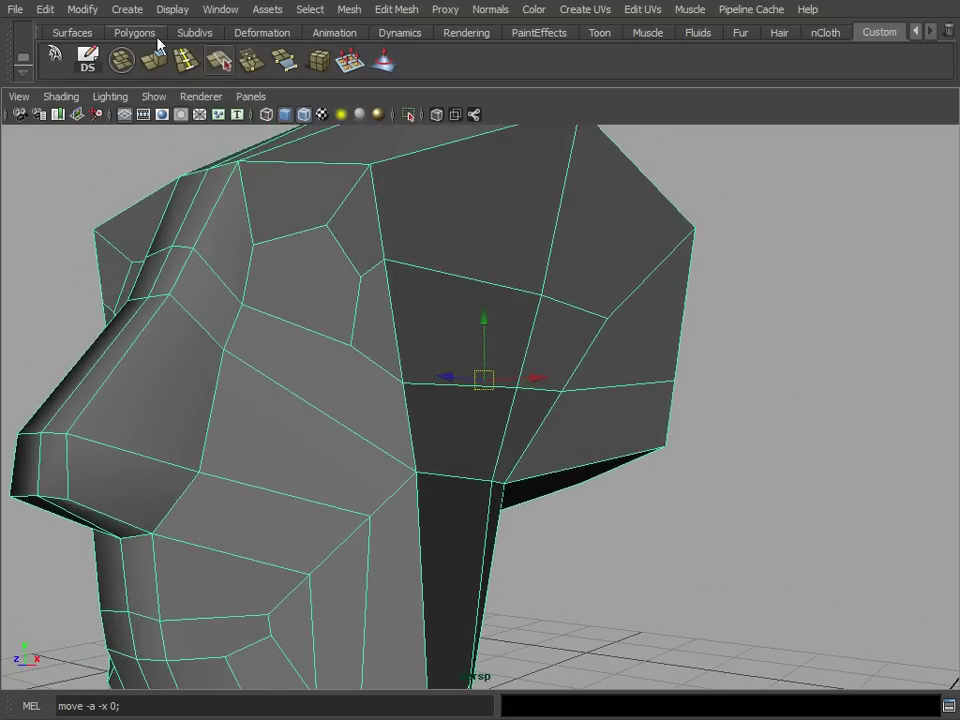
left_click(220, 60)
middle_click_drag(548, 370, 573, 320, "alt")
left_click_drag(380, 281, 420, 301)
middle_click_drag(438, 315, 497, 242, "alt")
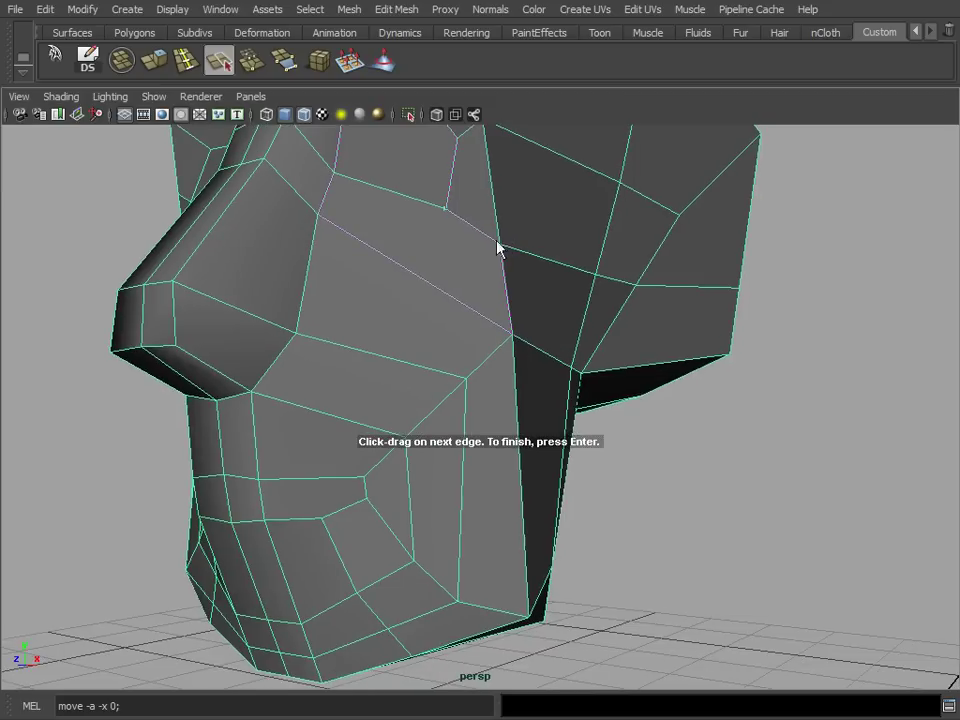
left_click(411, 276)
middle_click_drag(332, 450, 359, 434, "alt")
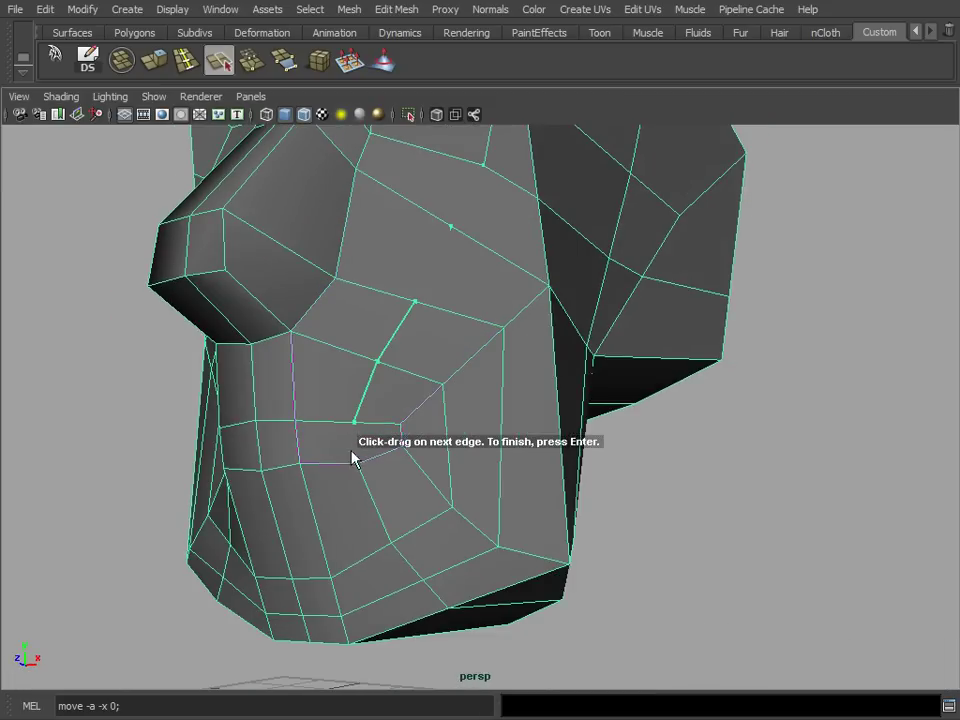
key("Return")
Move the outer eye corner vertices back toward the temple and adjust the cheek vertex below them.
left_click_drag(512, 276, 549, 326, "alt")
left_click(536, 394)
left_click_drag(540, 394, 442, 325)
left_click_drag(342, 286, 327, 334, "alt")
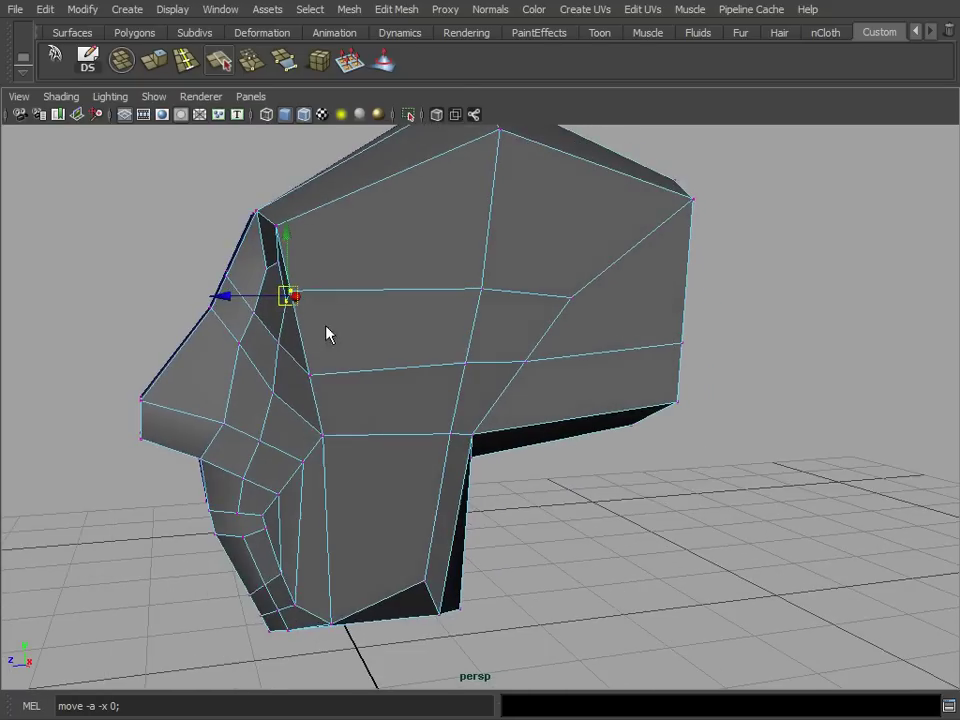
left_click_drag(222, 306, 270, 313)
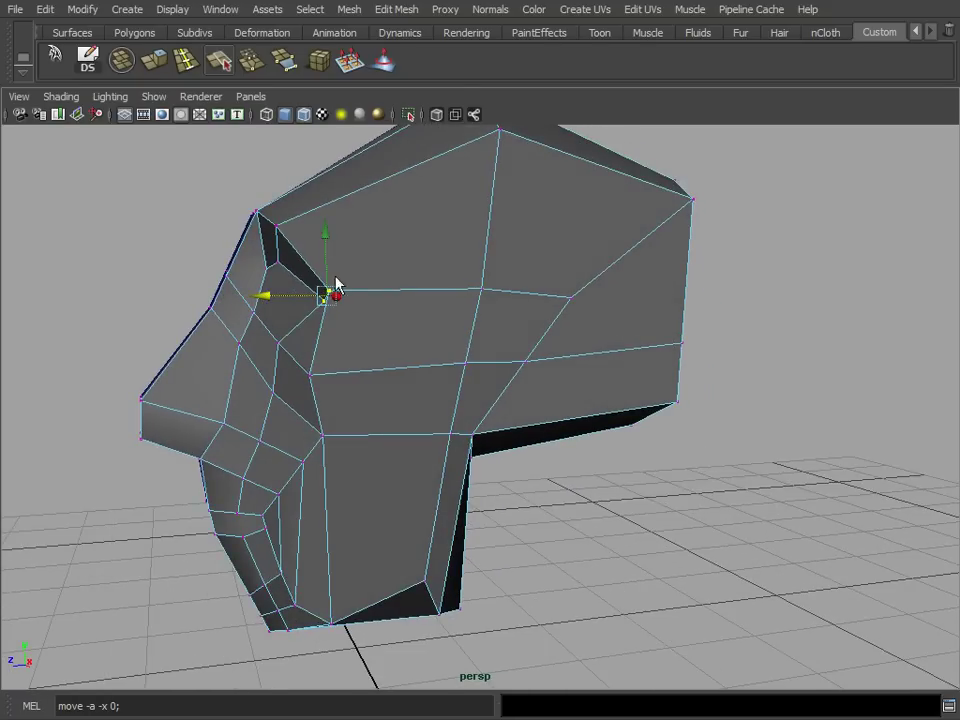
left_click_drag(327, 253, 326, 266)
mouse_move(318, 371)
left_mouse_down()
mouse_move(302, 384)
mouse_move(462, 390)
mouse_move(514, 356)
mouse_move(521, 366)
mouse_move(460, 290)
left_mouse_up()
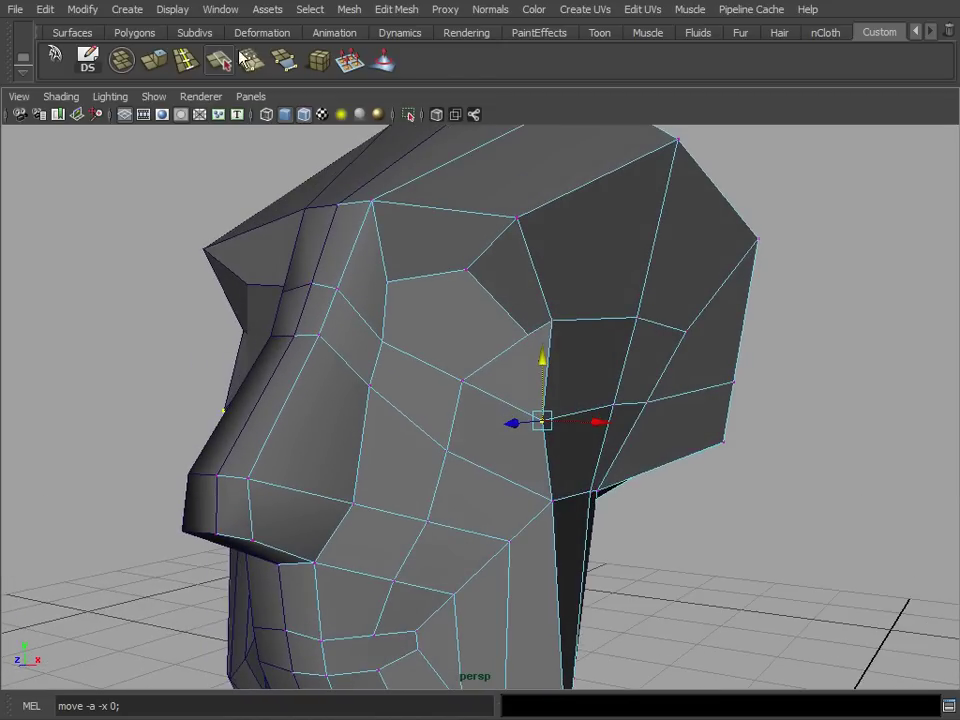
Split from the inner eye corner down along the side of the nose to the nostril's underside edge.
left_click(220, 62)
left_click_drag(555, 358, 476, 290, "alt")
middle_click_drag(404, 347, 414, 358, "alt")
right_click_drag(414, 358, 449, 367, "alt")
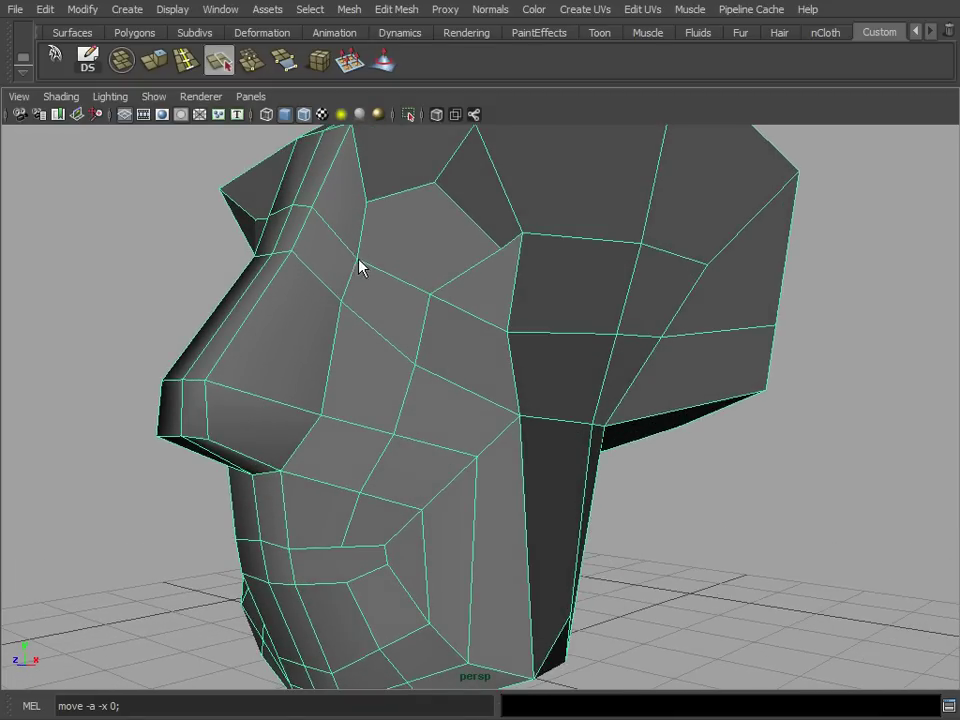
left_click(329, 290)
left_click(280, 401)
left_click_drag(280, 443, 251, 420, "alt")
key("Return")
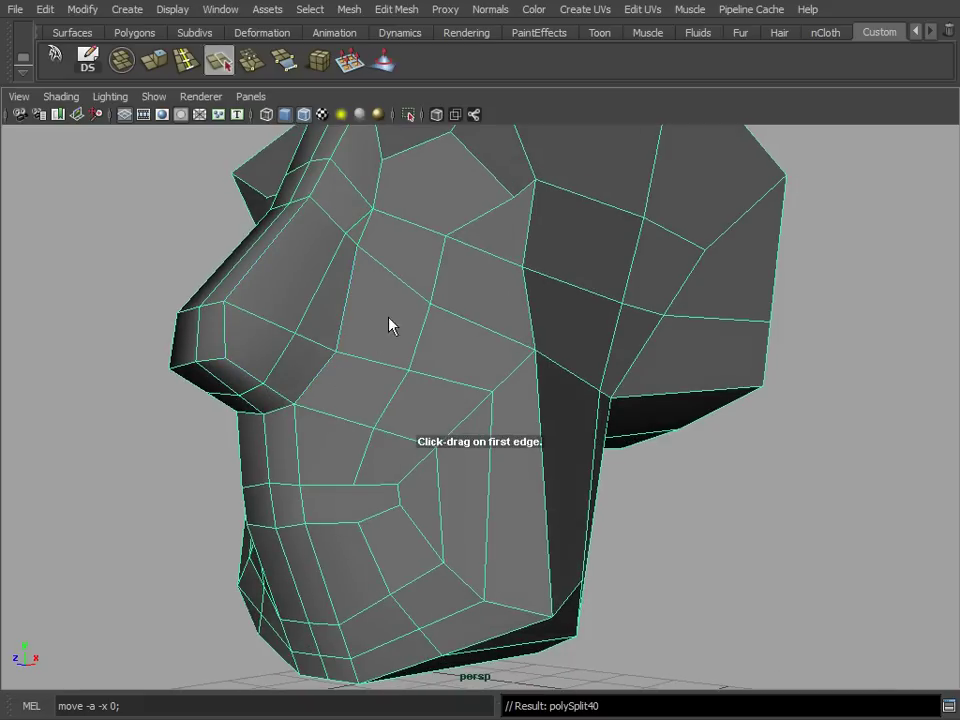
Split from the vertex beside the nose up to the lower eye edge and select the inner eye corner vertex.
left_click_drag(404, 302, 390, 334, "alt")
right_click_drag(390, 334, 449, 350, "alt")
left_click(259, 257)
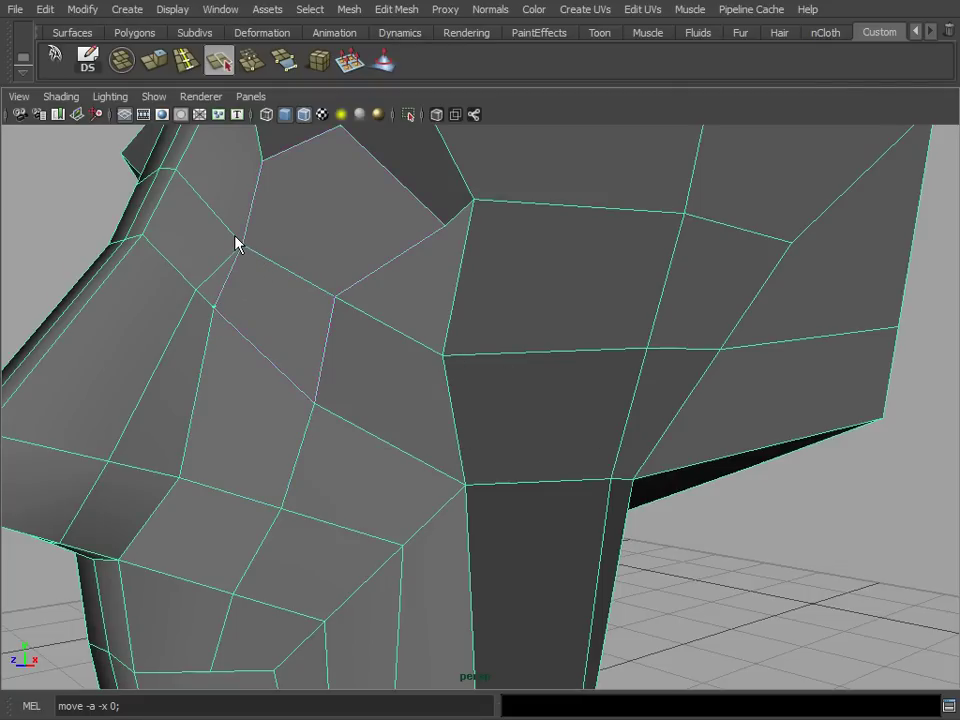
left_click(261, 254)
key("Return")
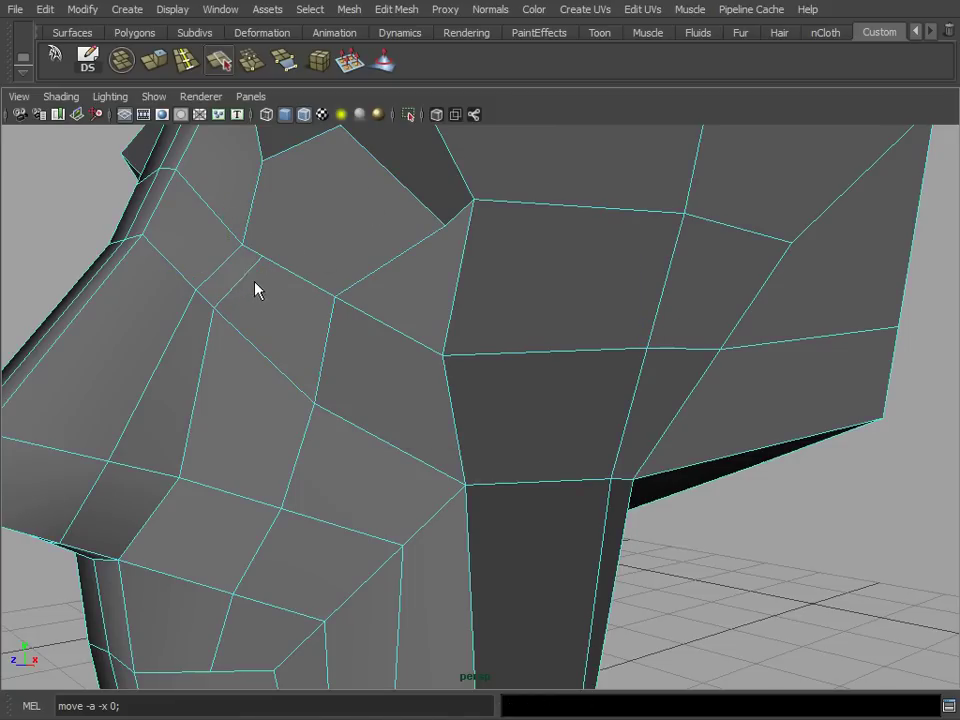
left_click_drag(227, 298, 447, 293, "alt")
left_click(317, 337)
left_click_drag(388, 285, 384, 325, "alt")
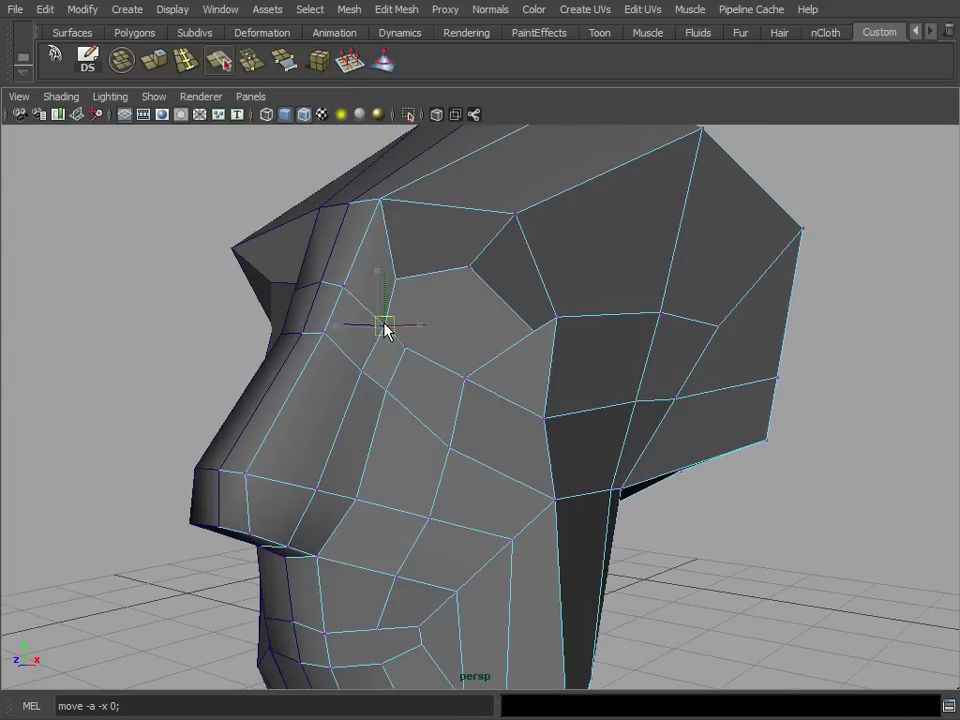
Extrude the eye face, scale it inward and push it back into the head to form the eye socket.
key("F11")
left_click_drag(474, 354, 462, 385, "alt")
left_click(300, 316)
left_click(388, 337)
left_click(157, 65)
left_click_drag(586, 374, 543, 383, "alt")
key("r")
left_click_drag(436, 350, 411, 362)
left_click_drag(456, 376, 432, 412, "alt")
key("w")
left_click_drag(377, 386, 535, 335)
Extrude the faces between the lips back into the head and delete the unwanted inner faces at the centre line.
left_click_drag(497, 537, 314, 492, "alt")
left_click_drag(392, 504, 436, 425, "alt")
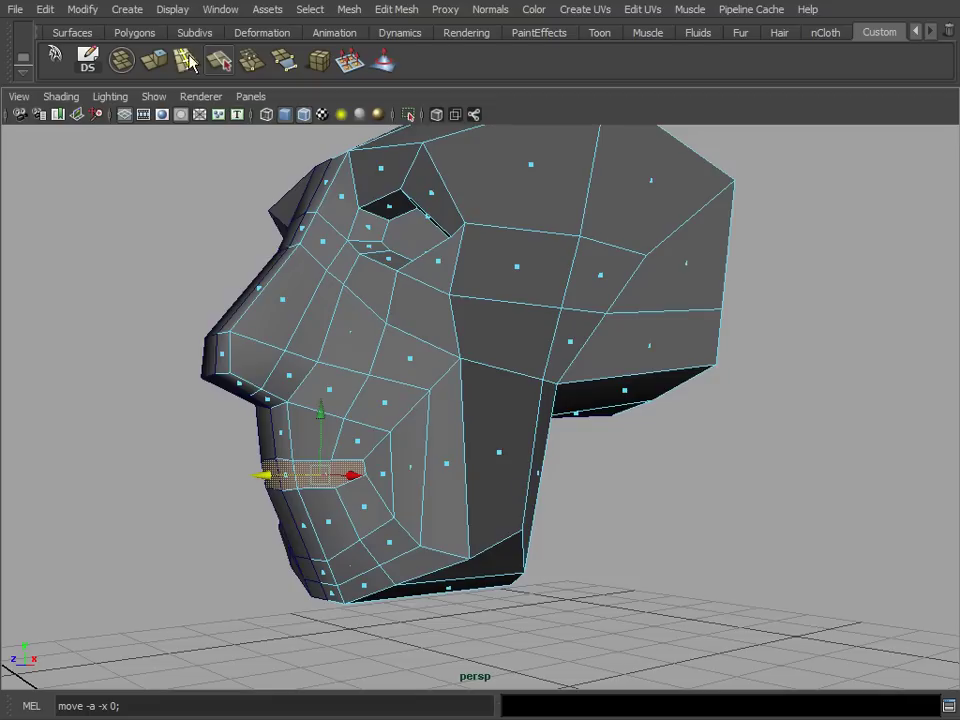
left_click(188, 60)
left_click_drag(264, 476, 301, 474)
left_click(231, 540)
left_click_drag(322, 534, 247, 486, "alt")
key("Delete")
Extrude the two faces on the side of the head behind the jaw outward to start the ear.
left_click_drag(509, 370, 509, 367)
left_click_drag(509, 367, 618, 370, "alt")
left_click(161, 57)
key("w")
left_click_drag(461, 526, 506, 526)
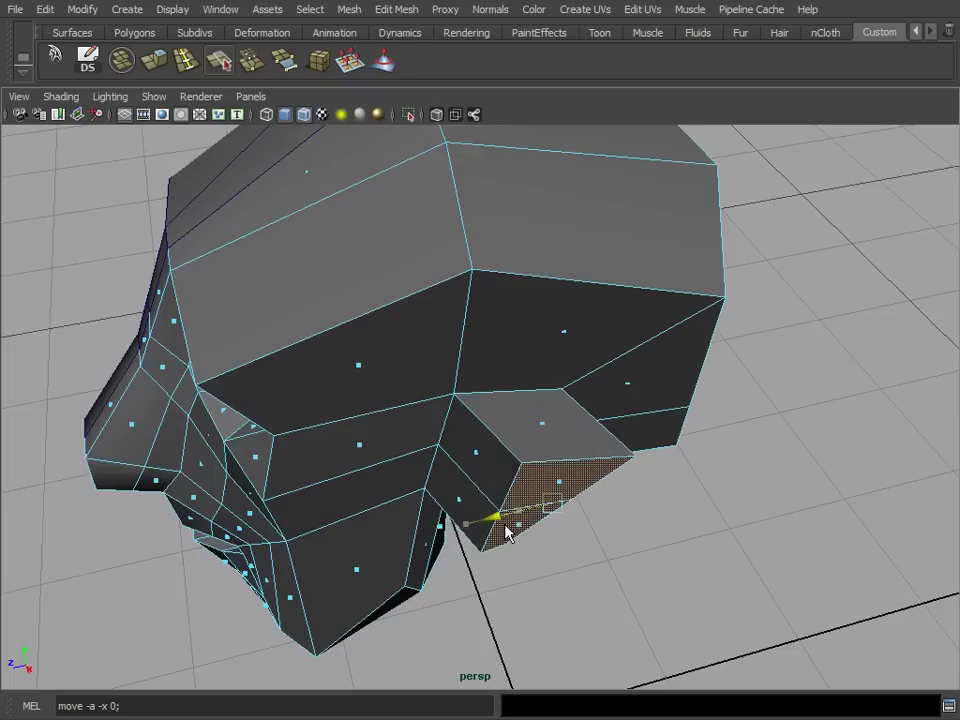
Move and rotate the outer vertices of the extruded ear to angle and reshape it.
key("F9")
left_click(633, 462)
left_click_drag(635, 459, 555, 459)
left_click_drag(575, 485, 451, 553, "alt")
left_click_drag(587, 628, 588, 628)
left_click_drag(502, 594, 472, 565, "alt")
key("e")
left_click_drag(510, 622, 666, 414)
Extrude the ear's front faces and scale them inward to form the ear rim.
key("F11")
left_click(612, 270)
left_click_drag(551, 377, 548, 296, "alt")
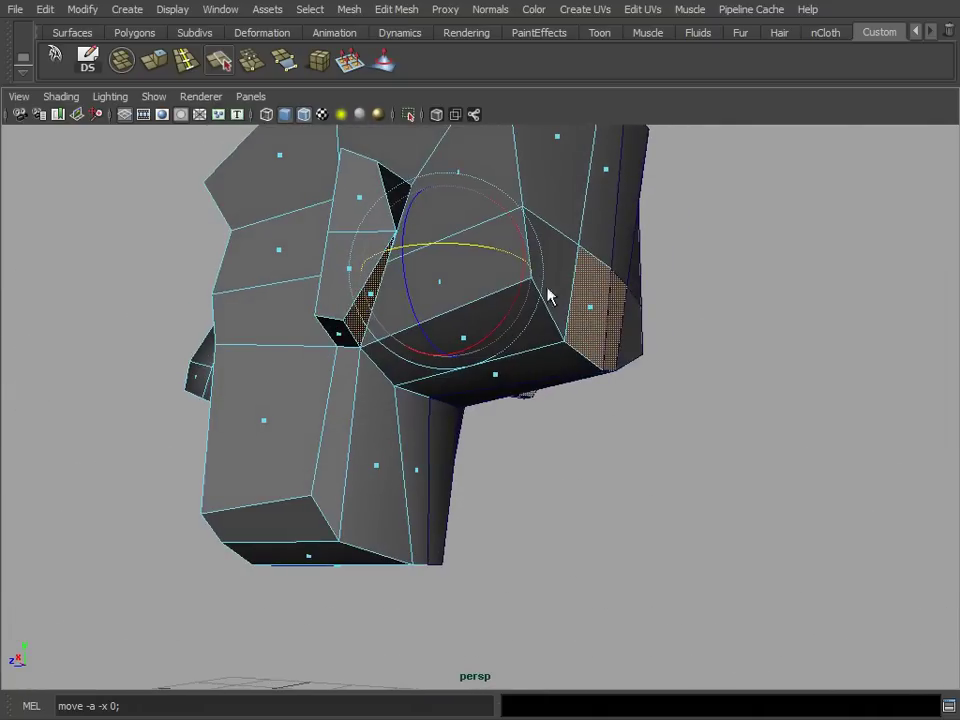
left_click_drag(698, 232, 390, 257, "alt")
key("q")
left_click_drag(426, 294, 521, 315, "alt")
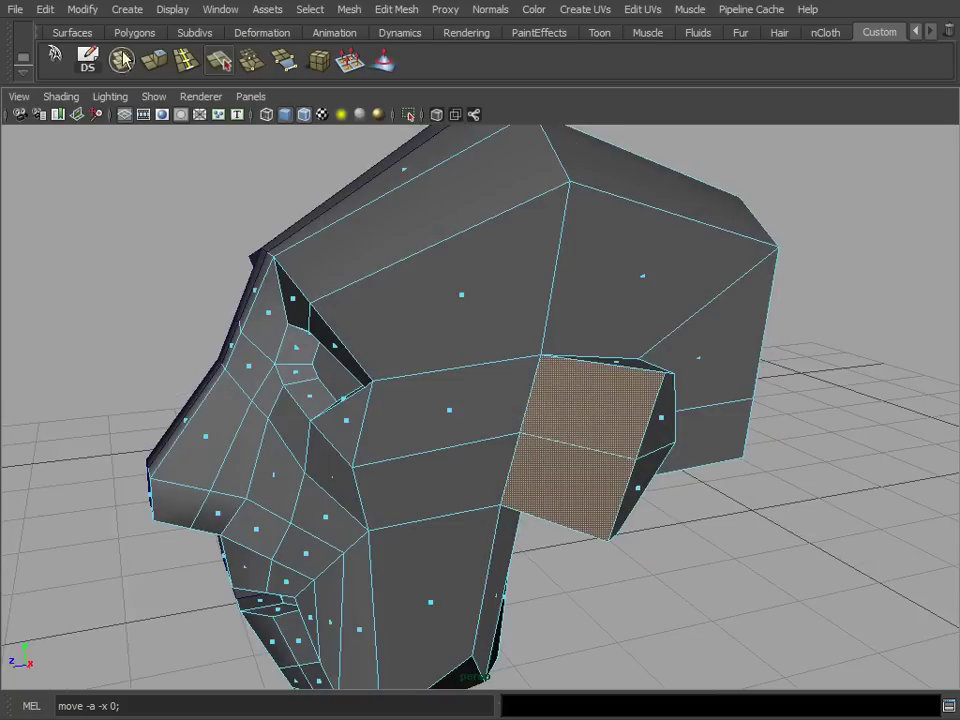
left_click(154, 61)
left_click_drag(686, 385, 634, 348, "alt")
left_click(562, 332)
left_click_drag(553, 425, 618, 475)
Extrude the inset ear faces again and move them inward to hollow the ear, then deselect the head.
key("ctrl+e")
key("w")
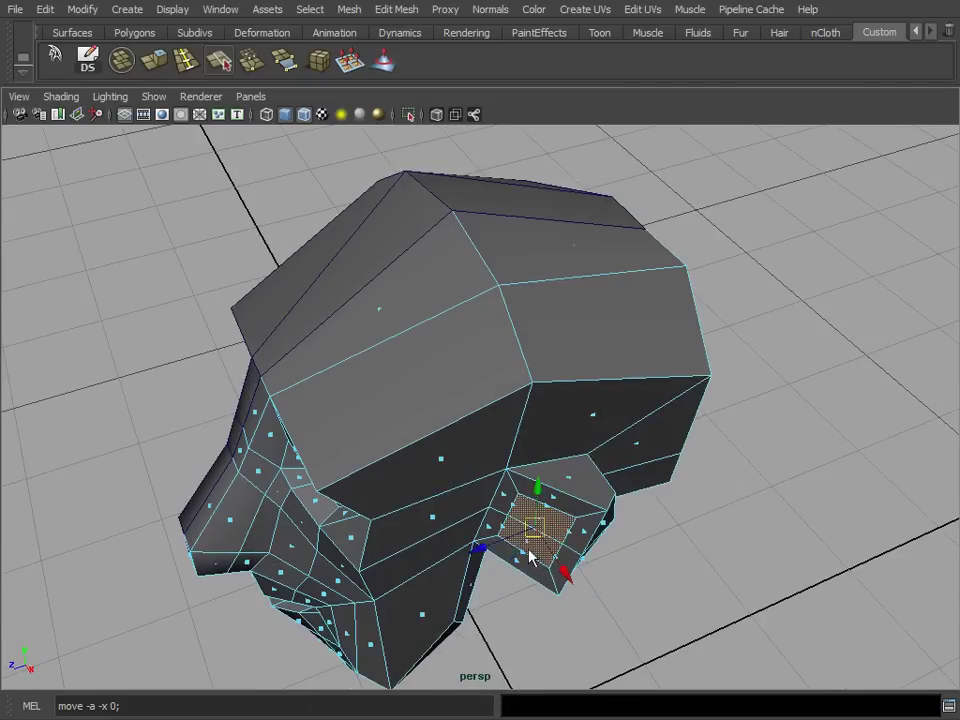
left_click_drag(485, 546, 504, 541)
left_click_drag(573, 558, 680, 527)
left_click(679, 527)
left_click_drag(636, 471, 617, 500, "alt")
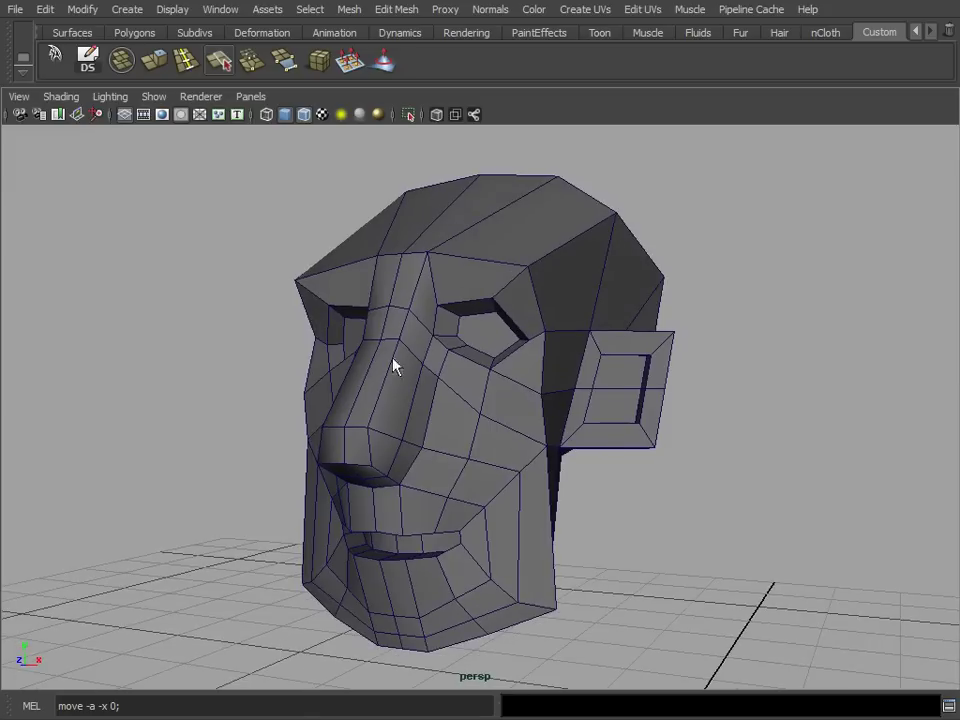